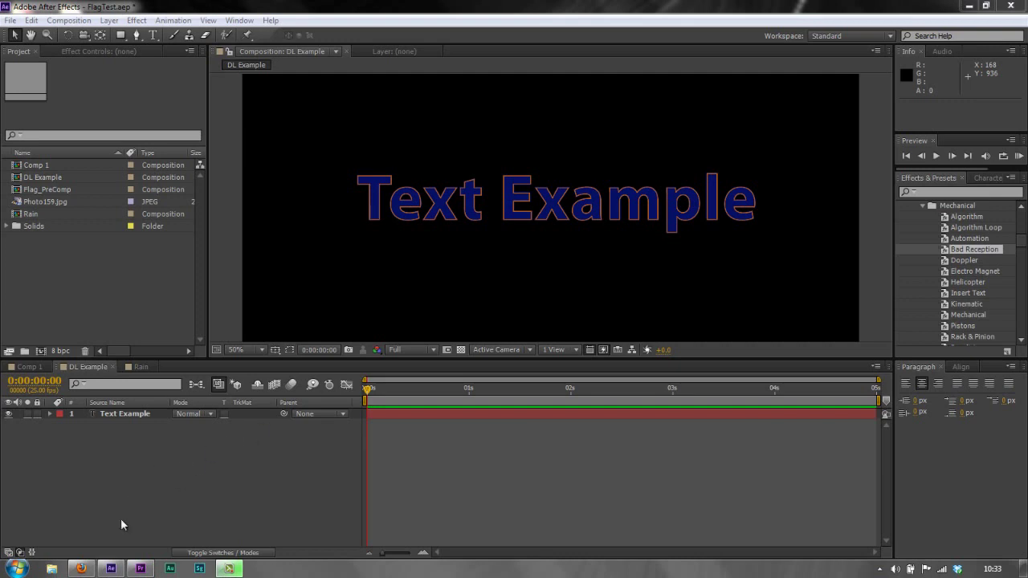
{"action": "mouse_move", "coordinate": [112, 571]}
{"action": "mouse_move", "coordinate": [185, 480]}
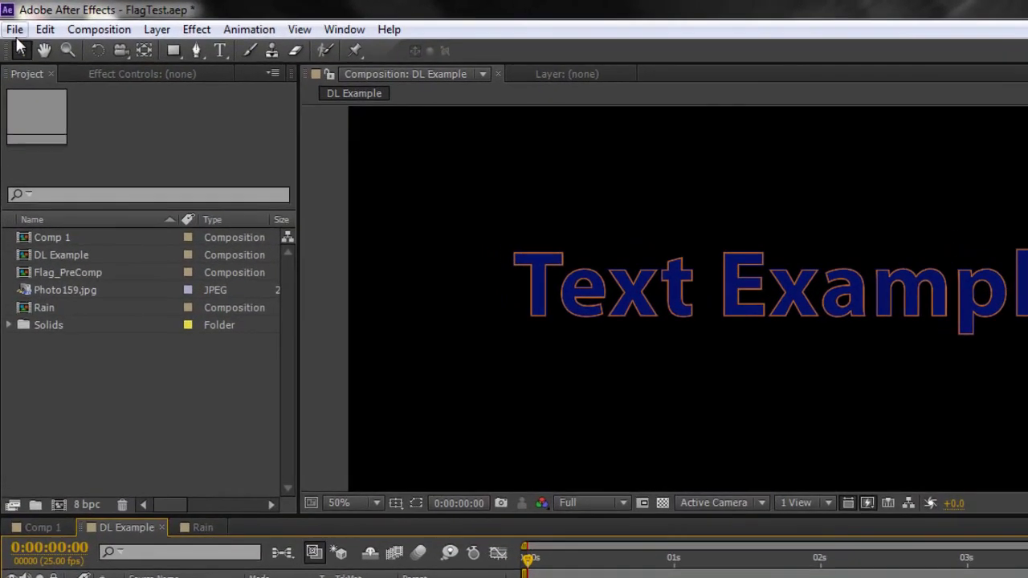
{"action": "left_click", "coordinate": [11, 20]}
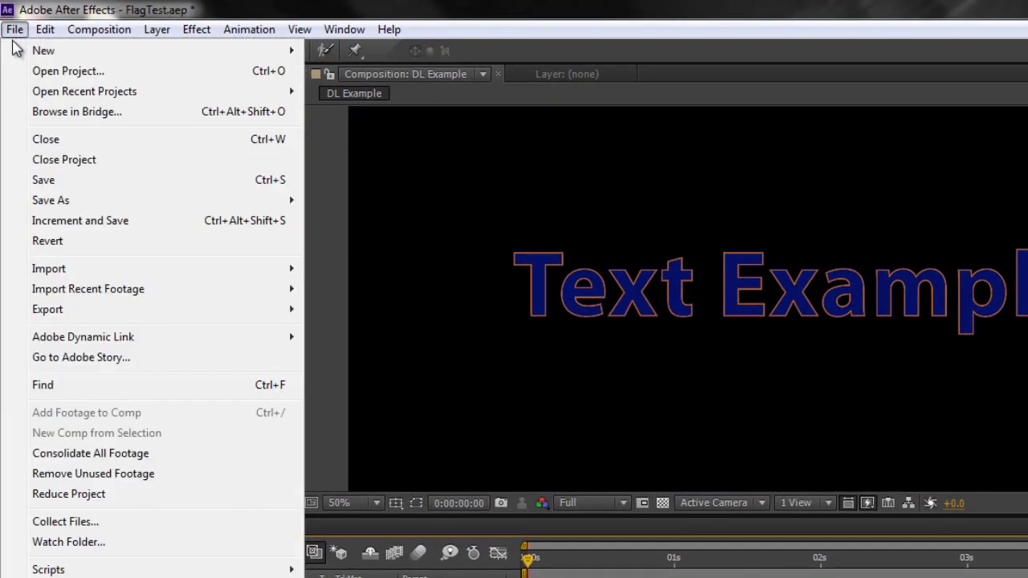
{"action": "mouse_move", "coordinate": [76, 318]}
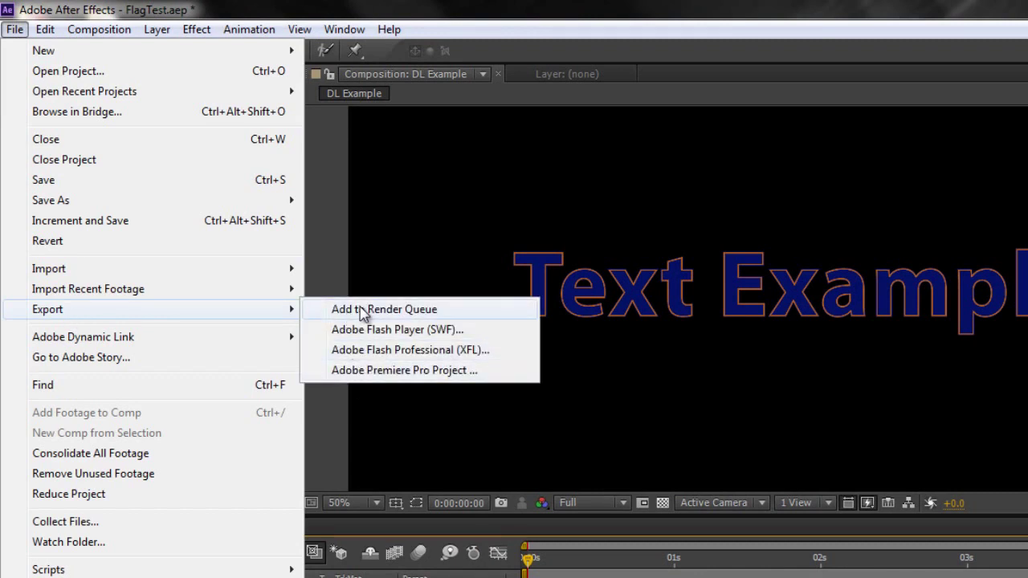
{"action": "mouse_move", "coordinate": [90, 337]}
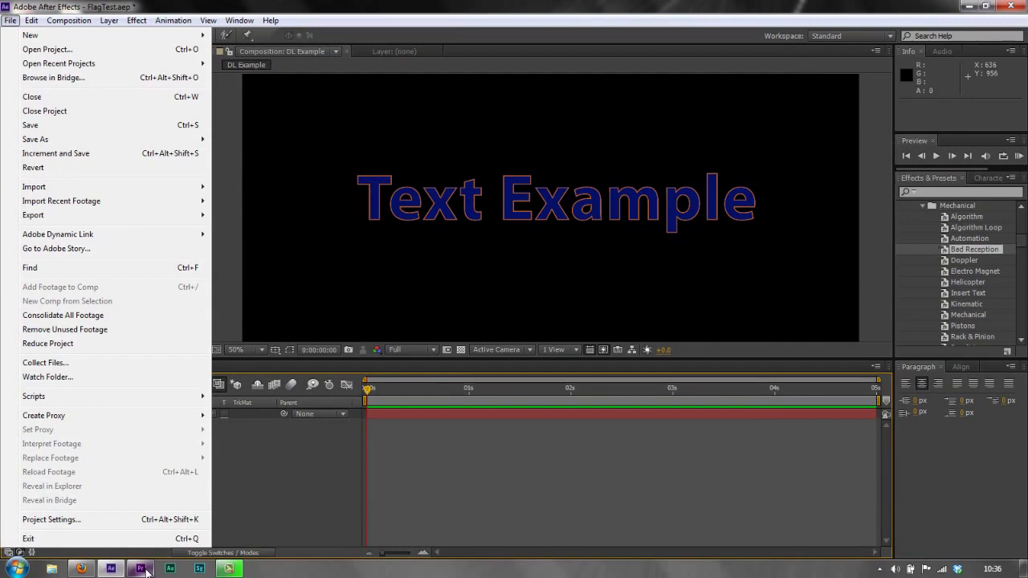
Switch to Premiere Pro, create a linked 1440 × 1080, 25.00fps, HD Anamorphic 1080 (1.333) After Effects composition, and widen After Effects' project Name column
{"action": "left_click", "coordinate": [143, 570]}
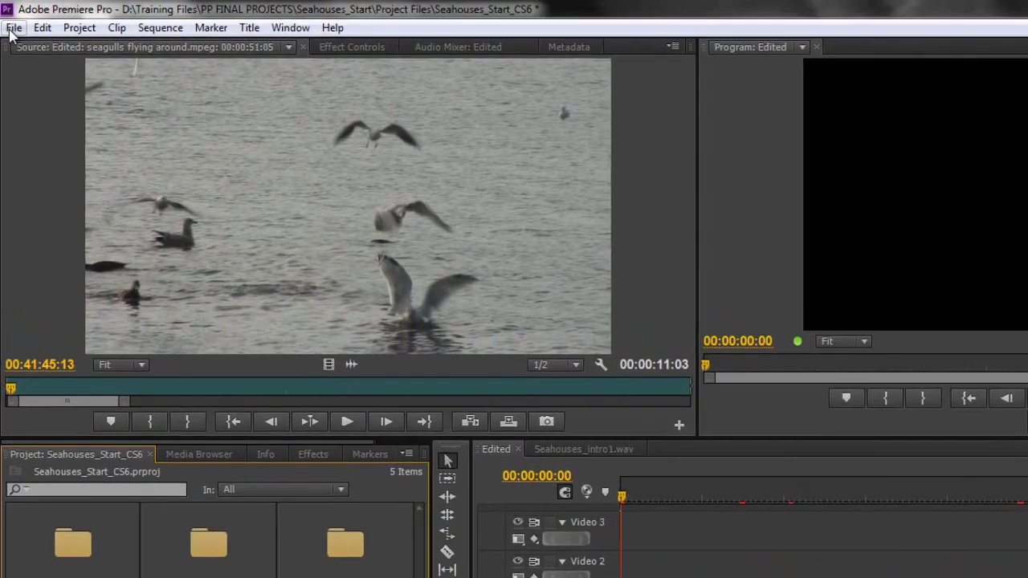
{"action": "left_click", "coordinate": [13, 28]}
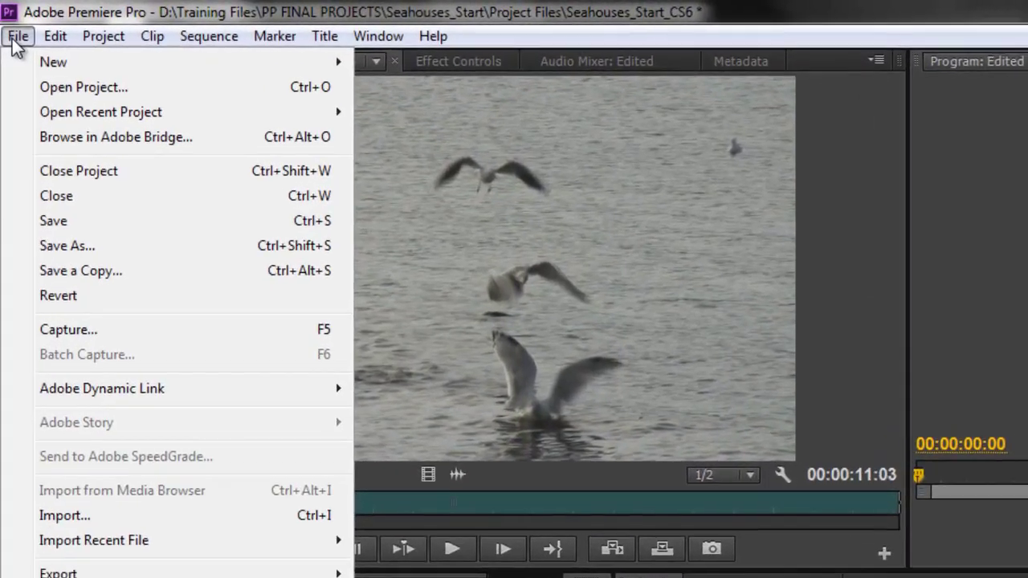
{"action": "mouse_move", "coordinate": [152, 415]}
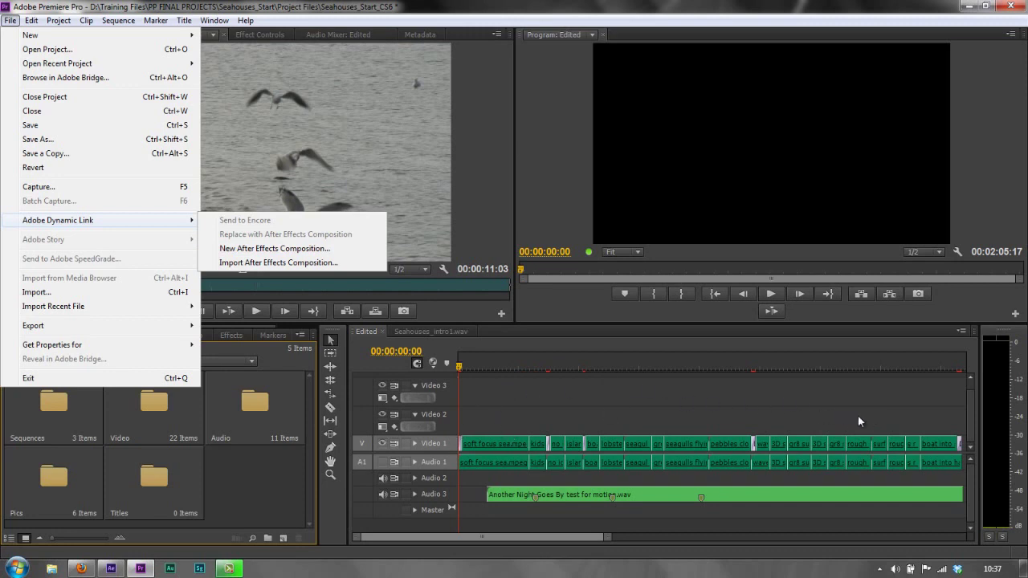
{"action": "left_click", "coordinate": [275, 250]}
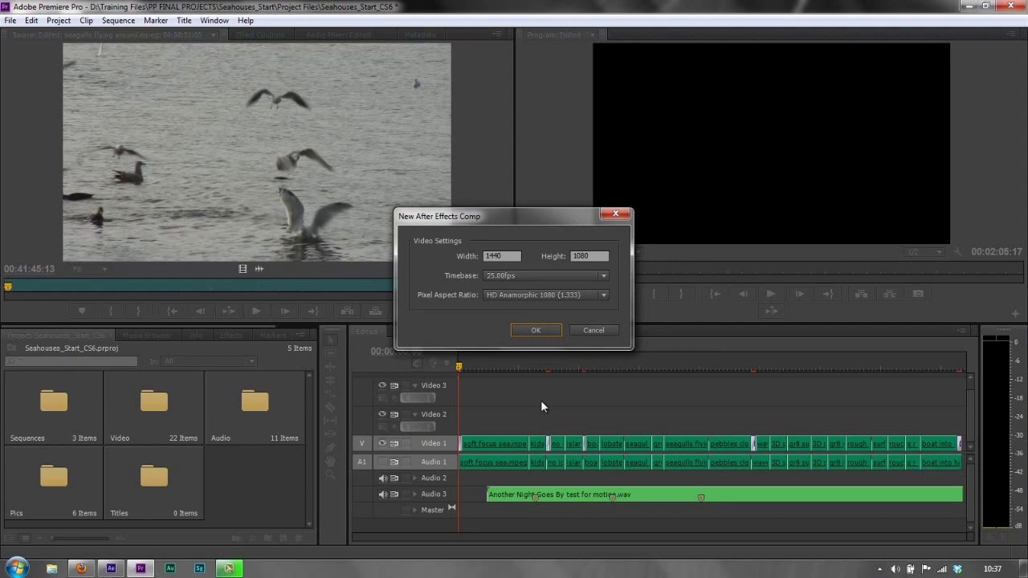
{"action": "left_click", "coordinate": [536, 331]}
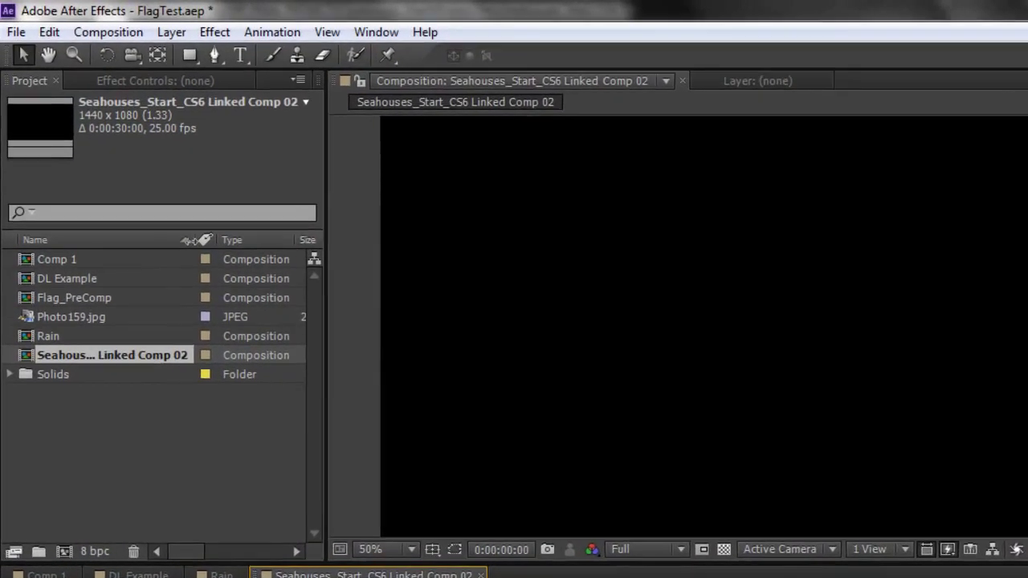
{"action": "left_click_drag", "start_coordinate": [124, 153], "coordinate": [170, 152]}
{"action": "left_click_drag", "start_coordinate": [273, 246], "coordinate": [283, 246]}
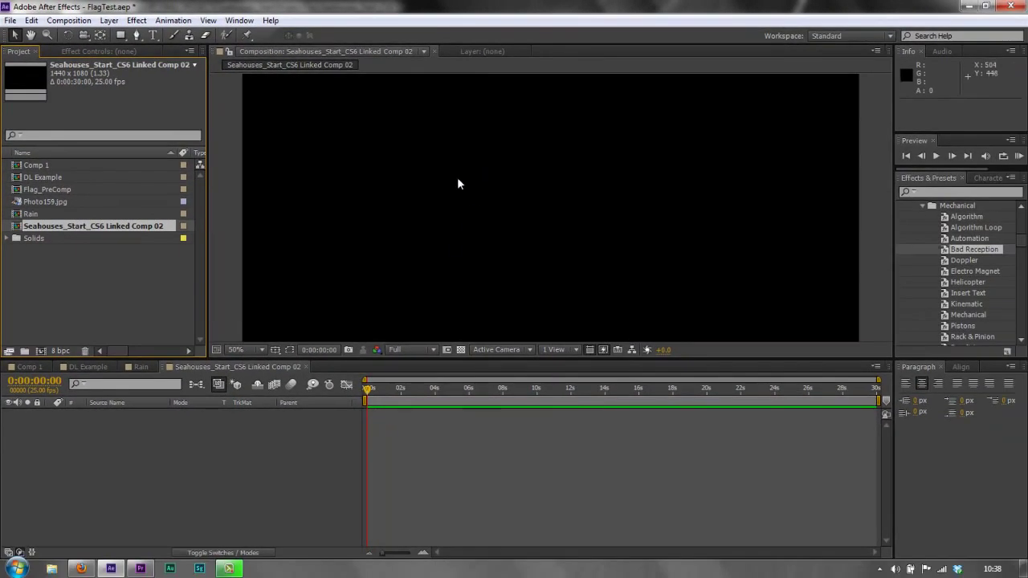
Add a "This is text" text layer to the linked composition and reposition it near the middle of the frame
{"action": "left_click", "coordinate": [155, 36]}
{"action": "left_click", "coordinate": [350, 152]}
{"action": "type", "text": "T"}
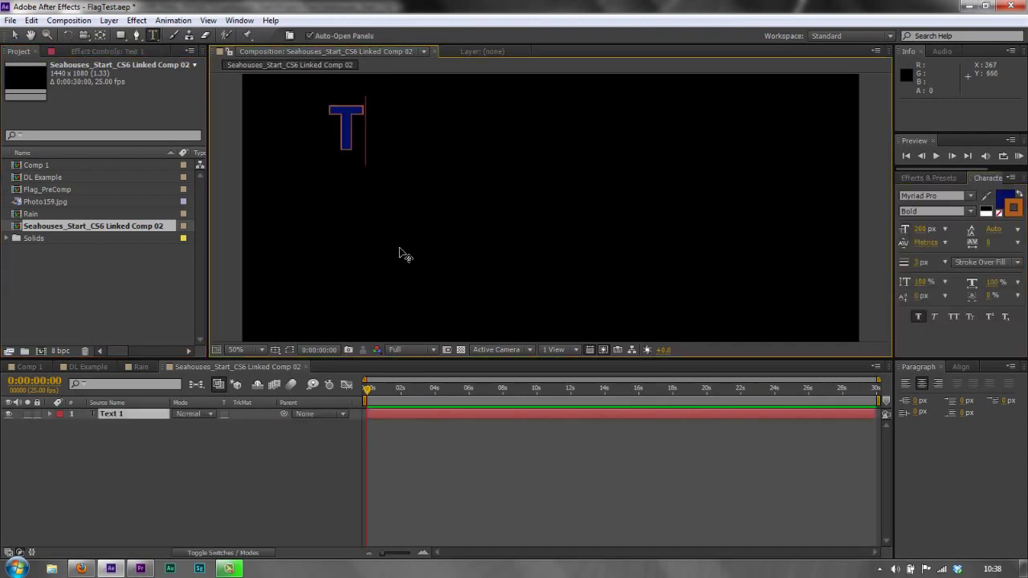
{"action": "type", "text": "his is text"}
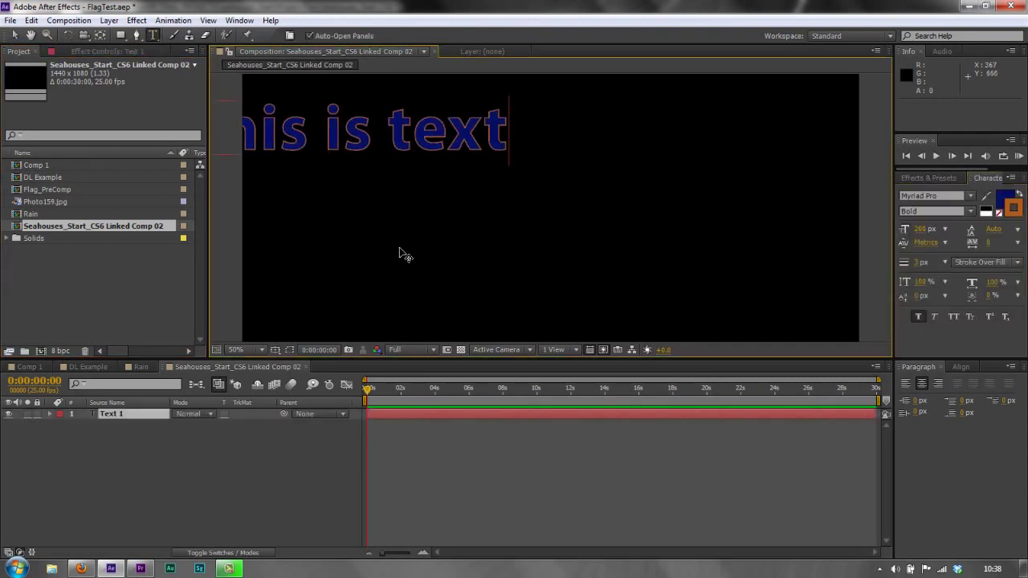
{"action": "left_click", "coordinate": [14, 35]}
{"action": "left_click_drag", "start_coordinate": [289, 128], "coordinate": [472, 199]}
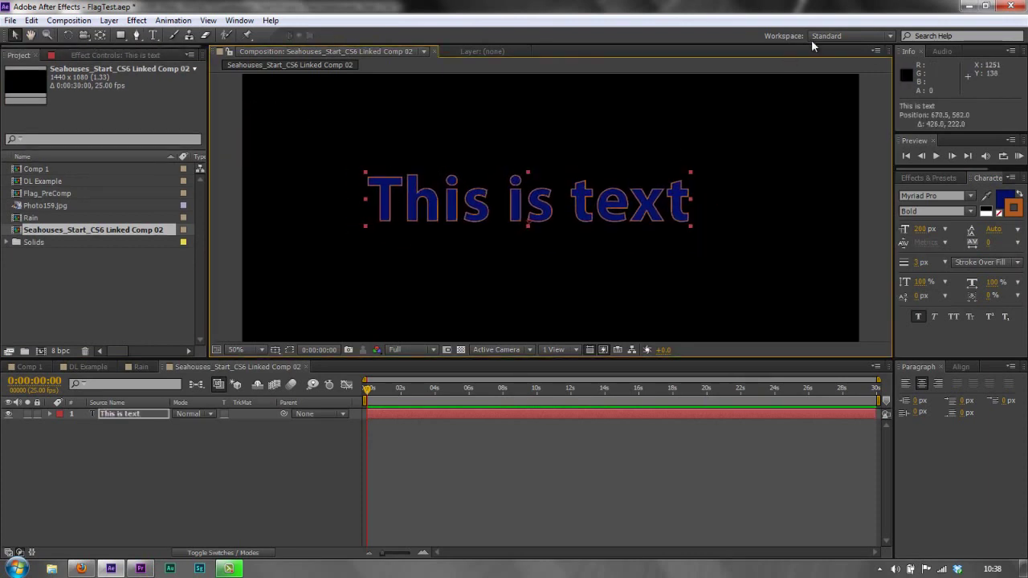
Switch to Premiere Pro, place the linked composition on Video 2 above the lobster and seagull clips, and preview several frames
{"action": "left_click", "coordinate": [140, 568]}
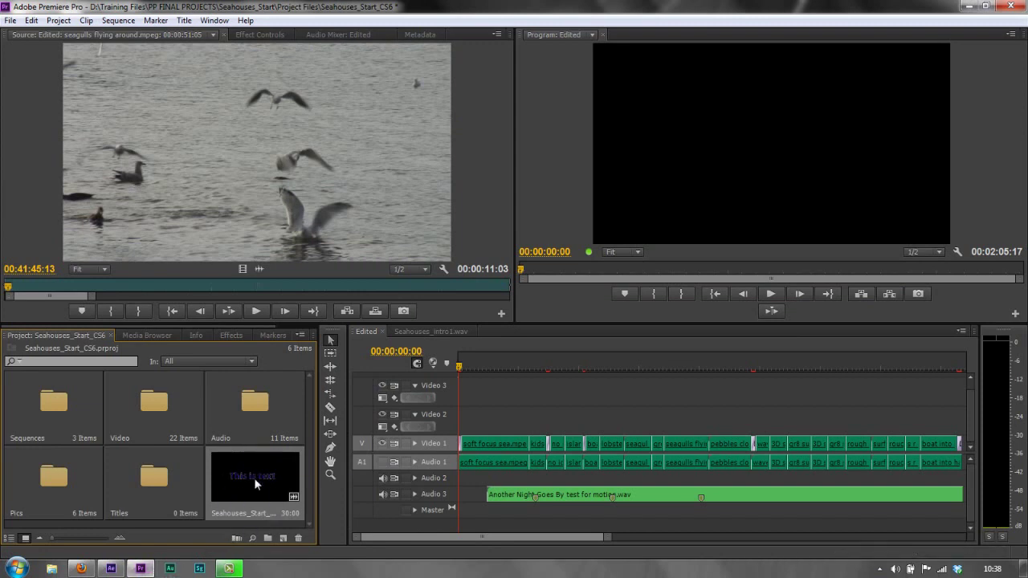
{"action": "left_click_drag", "start_coordinate": [269, 483], "coordinate": [577, 426]}
{"action": "left_click_drag", "start_coordinate": [581, 363], "coordinate": [637, 367]}
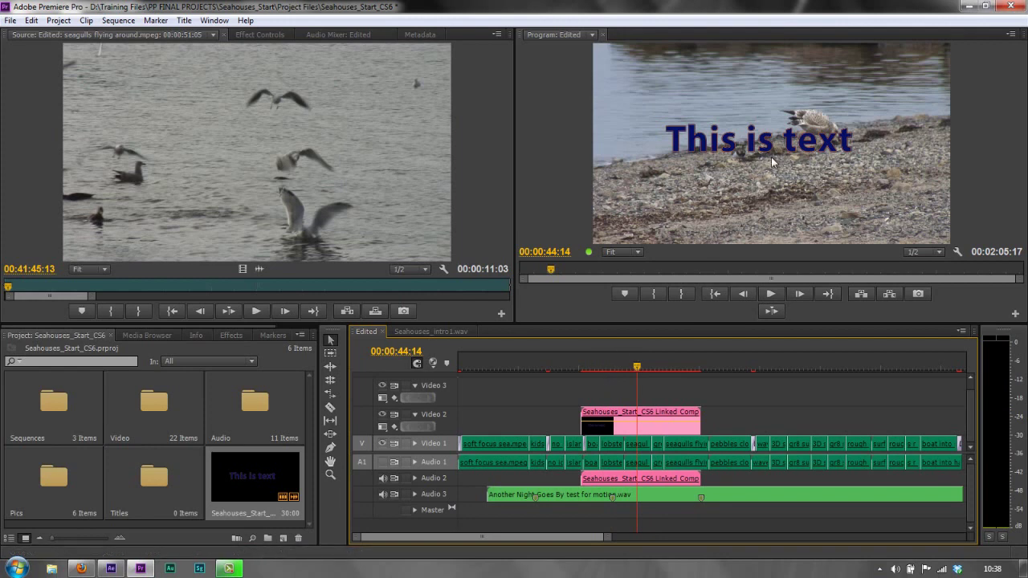
{"action": "mouse_move", "coordinate": [639, 366]}
{"action": "left_mouse_down"}
{"action": "mouse_move", "coordinate": [603, 366]}
{"action": "mouse_move", "coordinate": [640, 366]}
{"action": "left_mouse_up"}
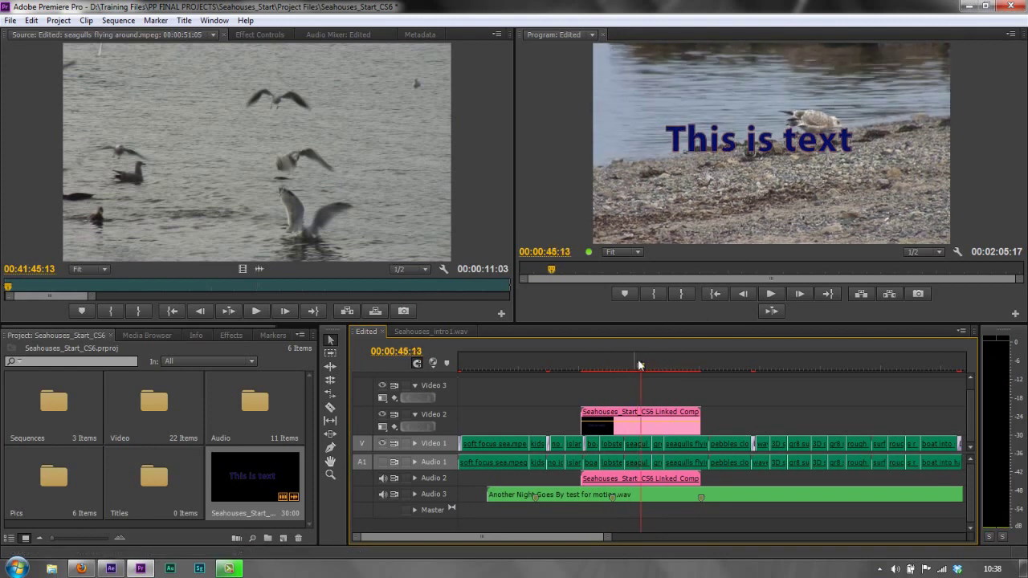
{"action": "left_click", "coordinate": [613, 367]}
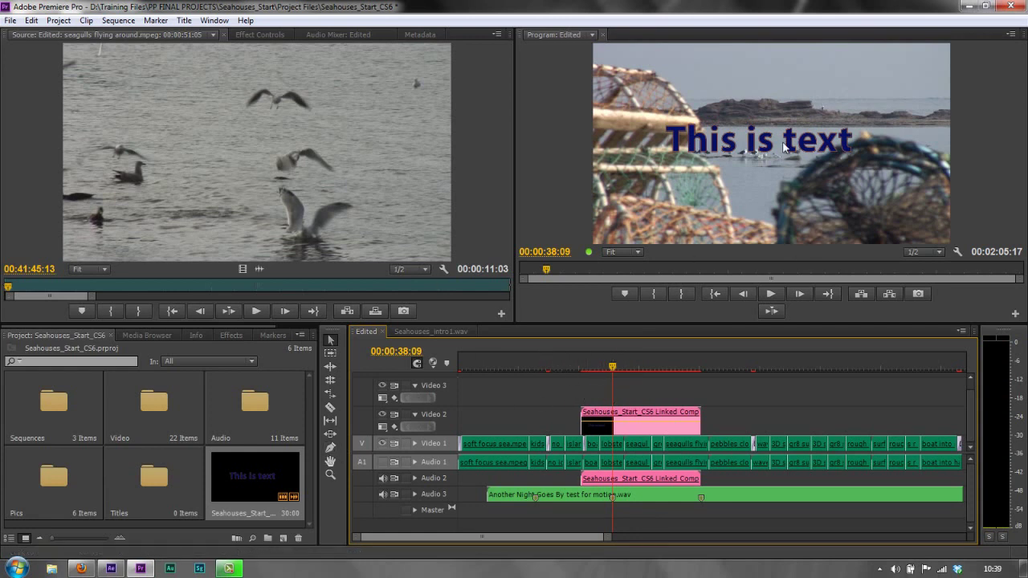
Delete the linked composition from the Premiere Pro project together with its clip references in the Edited sequence
{"action": "left_click", "coordinate": [253, 479]}
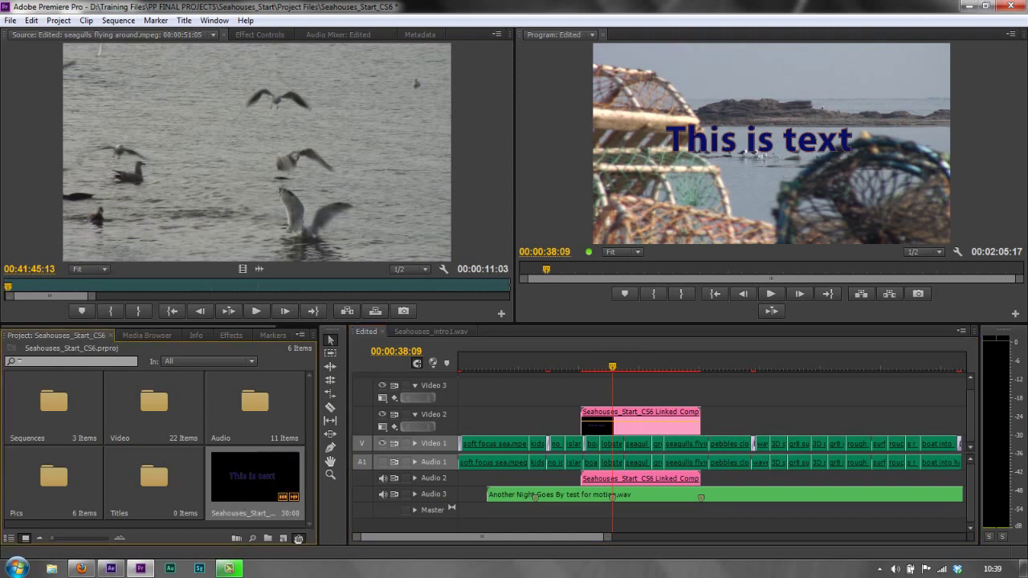
{"action": "left_click", "coordinate": [298, 538]}
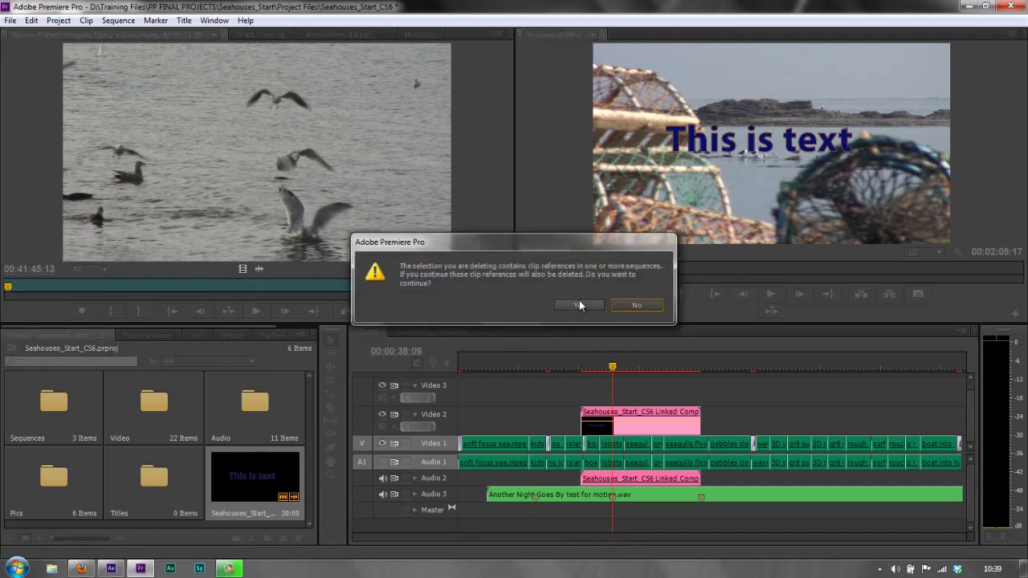
{"action": "left_click", "coordinate": [579, 305]}
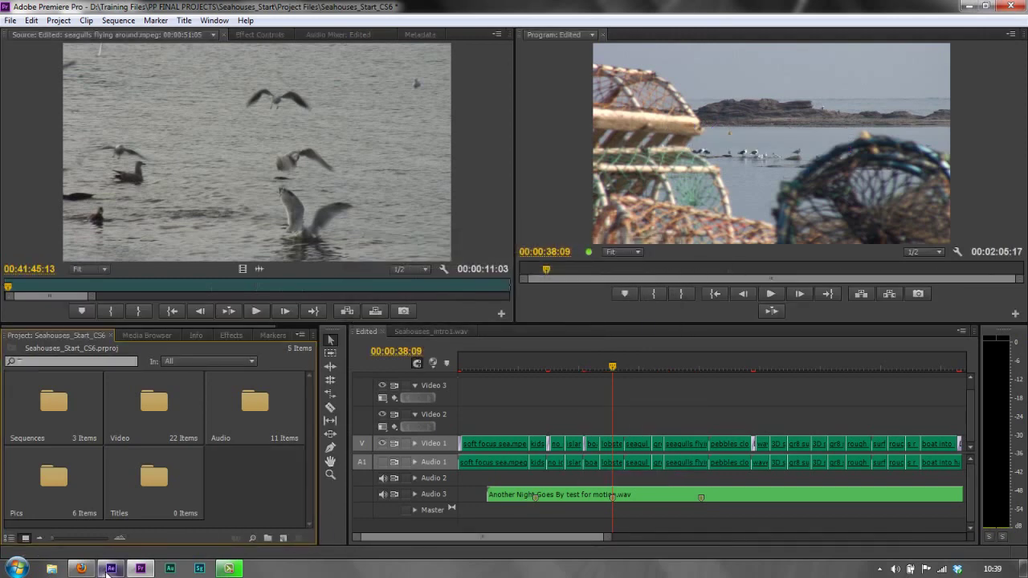
Switch to After Effects, check the composition settings of Seahouses_Start_CS6 Linked Comp 02, and delete that composition from the project
{"action": "left_click", "coordinate": [109, 569]}
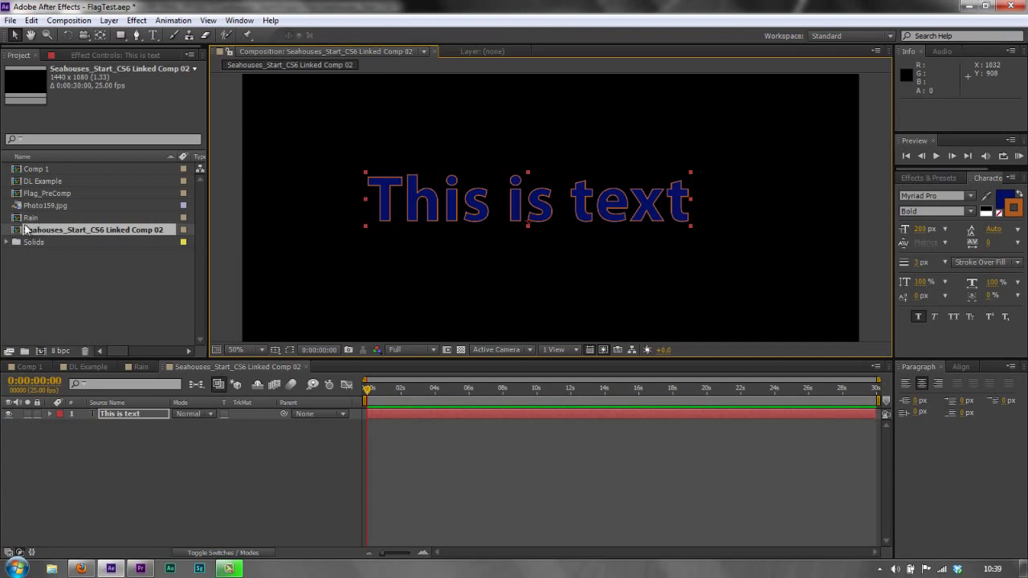
{"action": "left_click", "coordinate": [19, 230]}
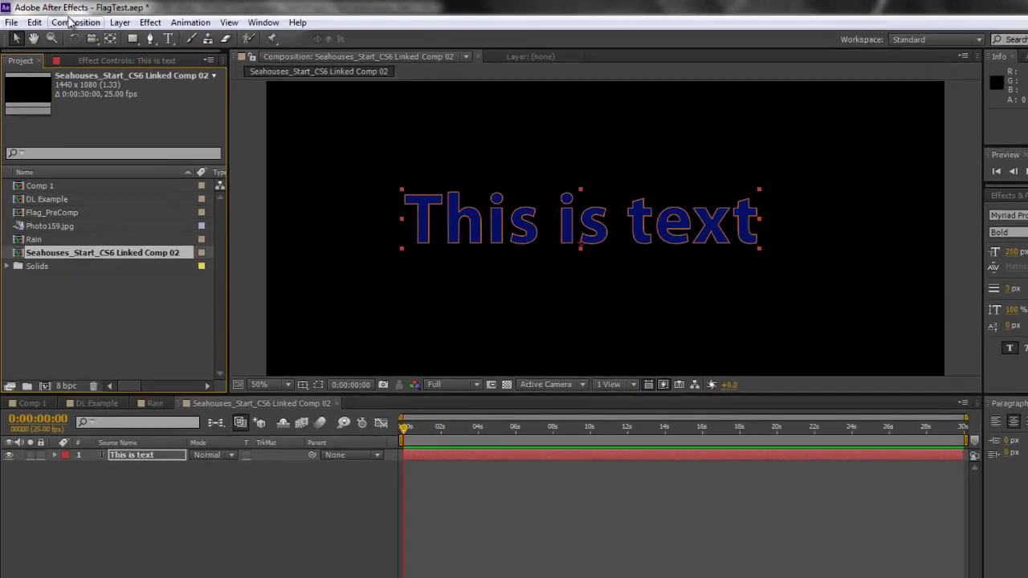
{"action": "left_click", "coordinate": [70, 21]}
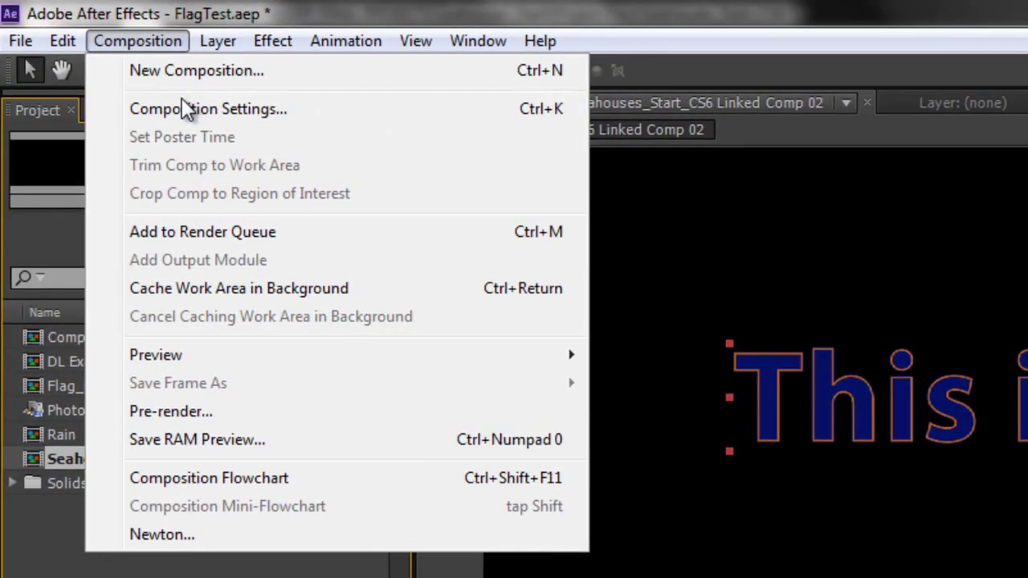
{"action": "left_click", "coordinate": [121, 60]}
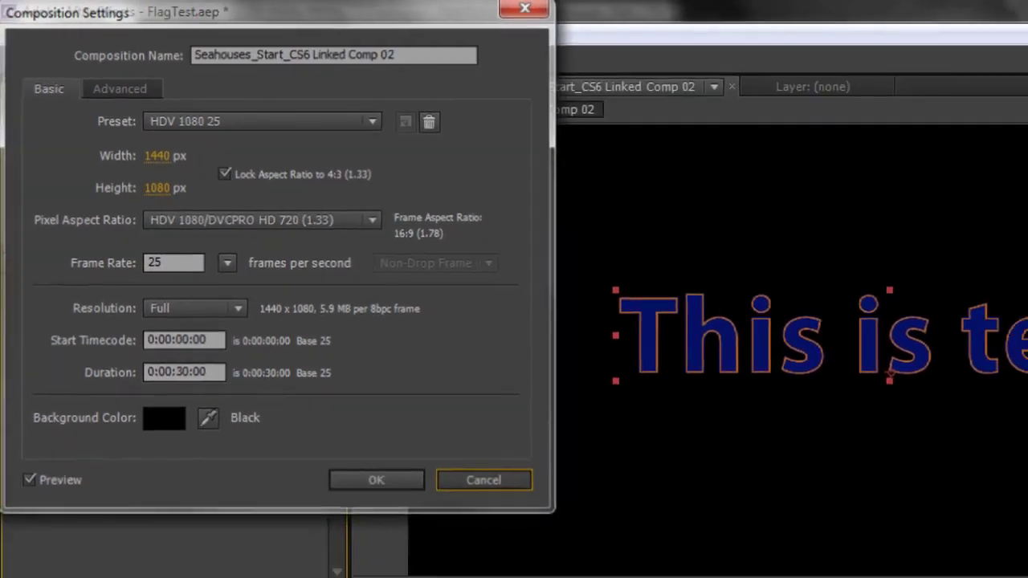
{"action": "left_click", "coordinate": [587, 570]}
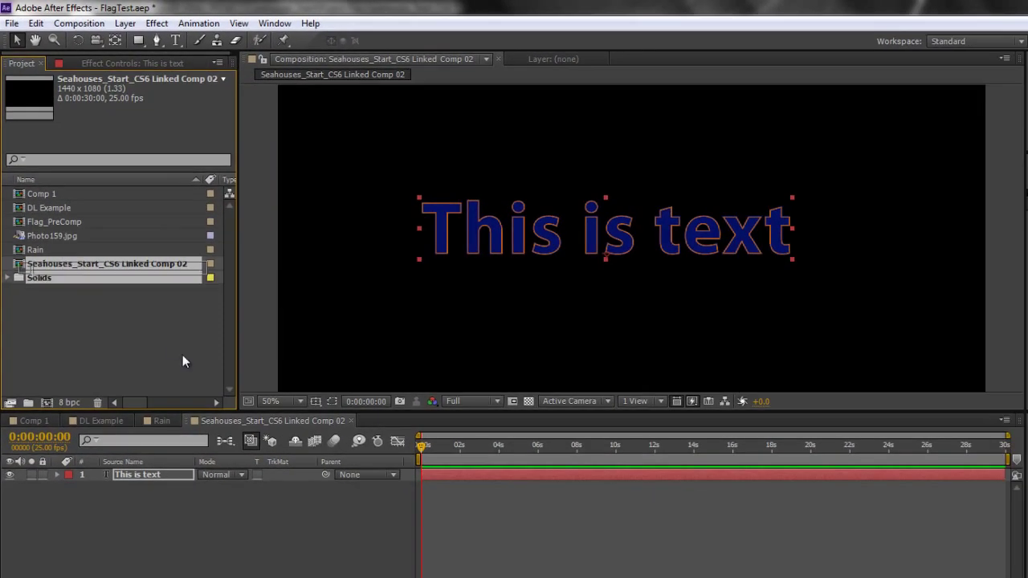
{"action": "left_click_drag", "start_coordinate": [182, 362], "coordinate": [98, 403]}
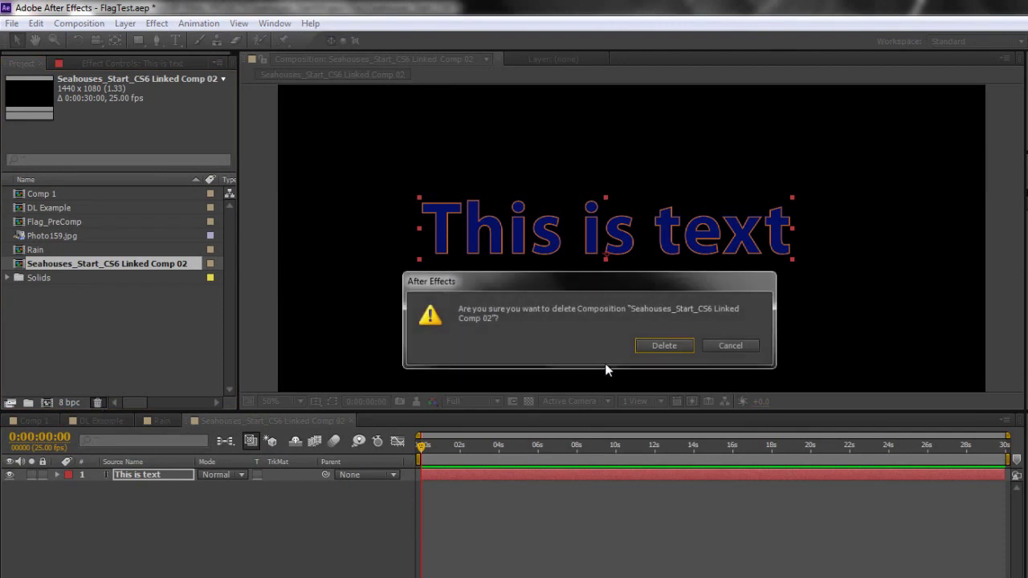
{"action": "left_click", "coordinate": [663, 346]}
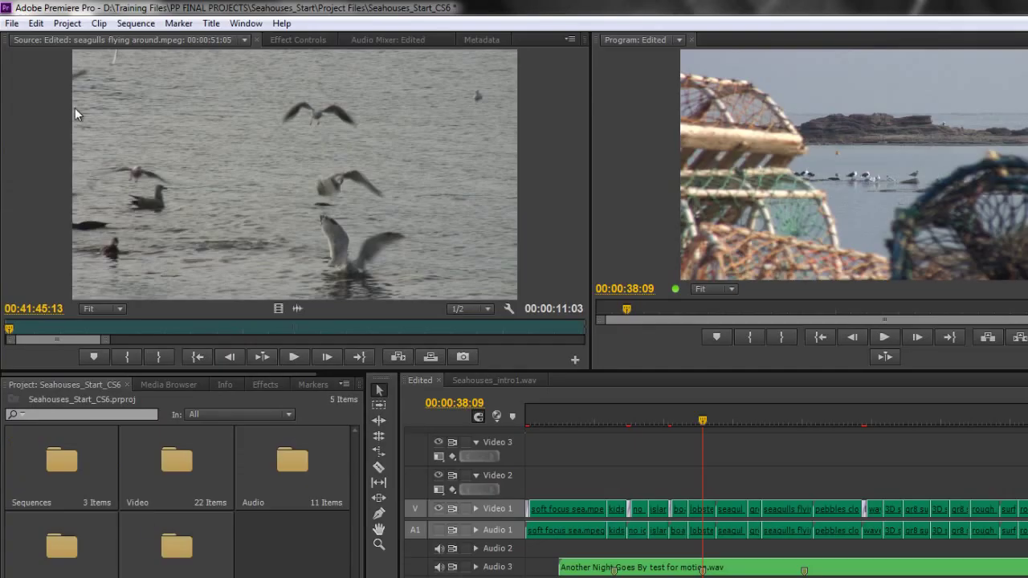
Position the After Effects window over Premiere Pro and bring the DL Example composition into the Seahouses_Start_CS6 project bin
{"action": "left_click", "coordinate": [12, 23]}
{"action": "mouse_move", "coordinate": [71, 256]}
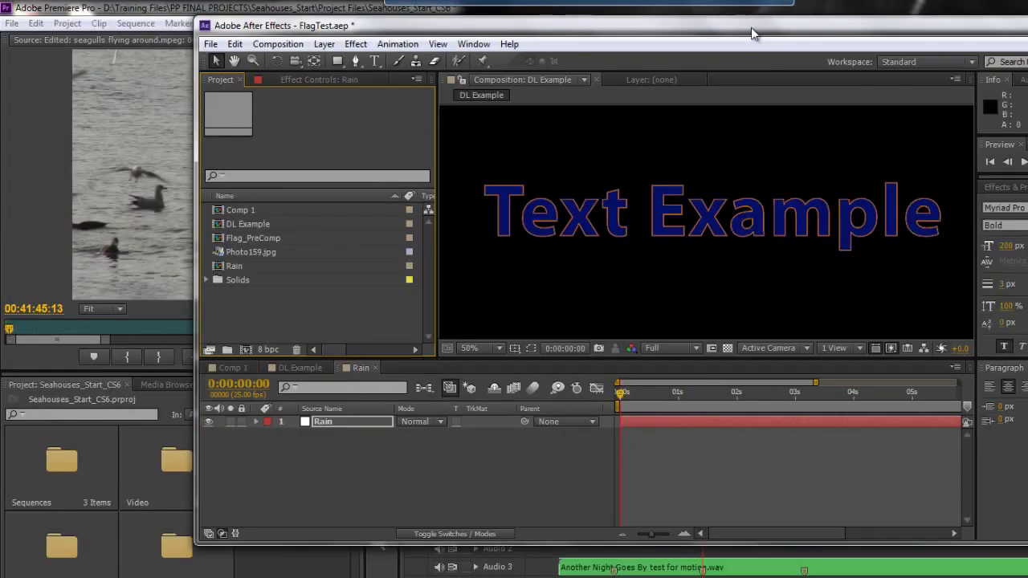
{"action": "left_click_drag", "start_coordinate": [750, 28], "coordinate": [820, 31]}
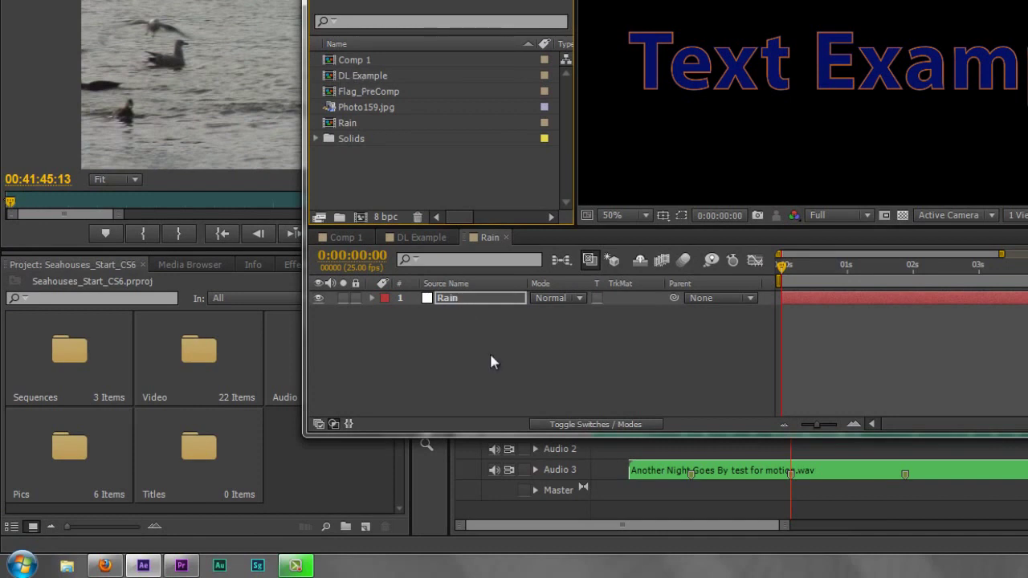
{"action": "left_click", "coordinate": [423, 238]}
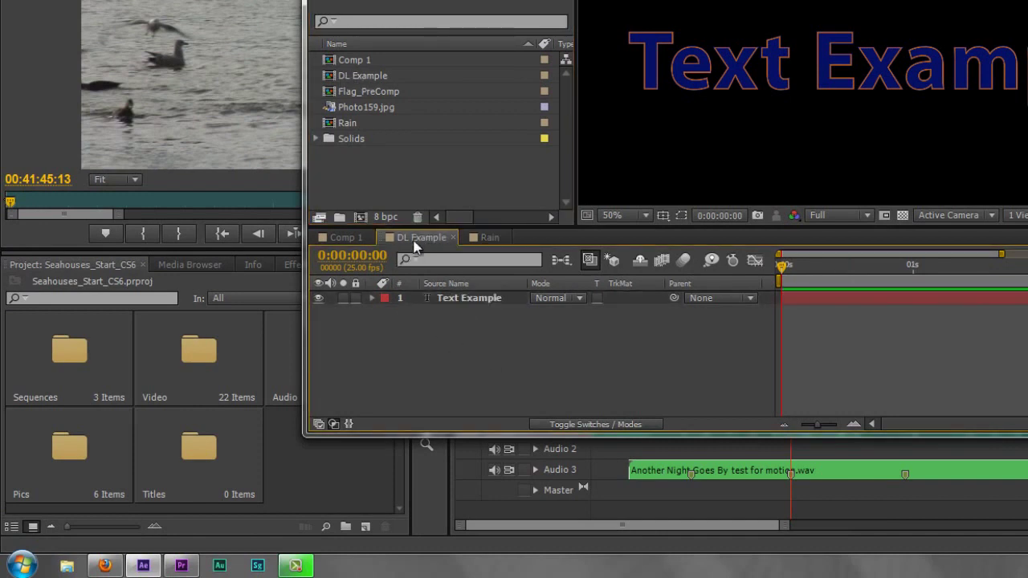
{"action": "left_click", "coordinate": [341, 76]}
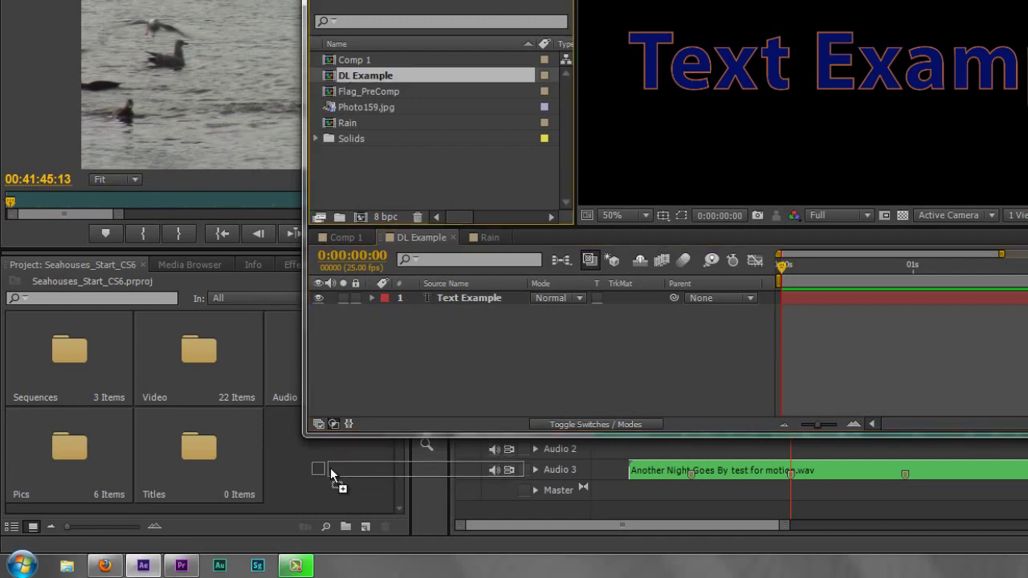
{"action": "left_click_drag", "start_coordinate": [328, 474], "coordinate": [328, 475]}
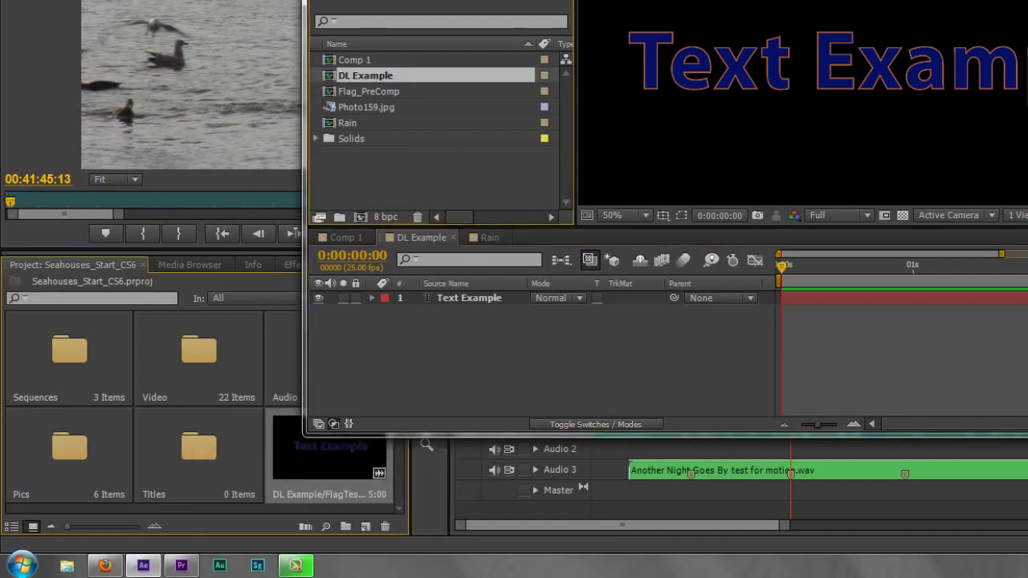
Switch to Premiere Pro, place the DL Example composition on Video 2 starting at about 00:00:35:00, and move the playhead to its start
{"action": "key", "text": "alt+Tab"}
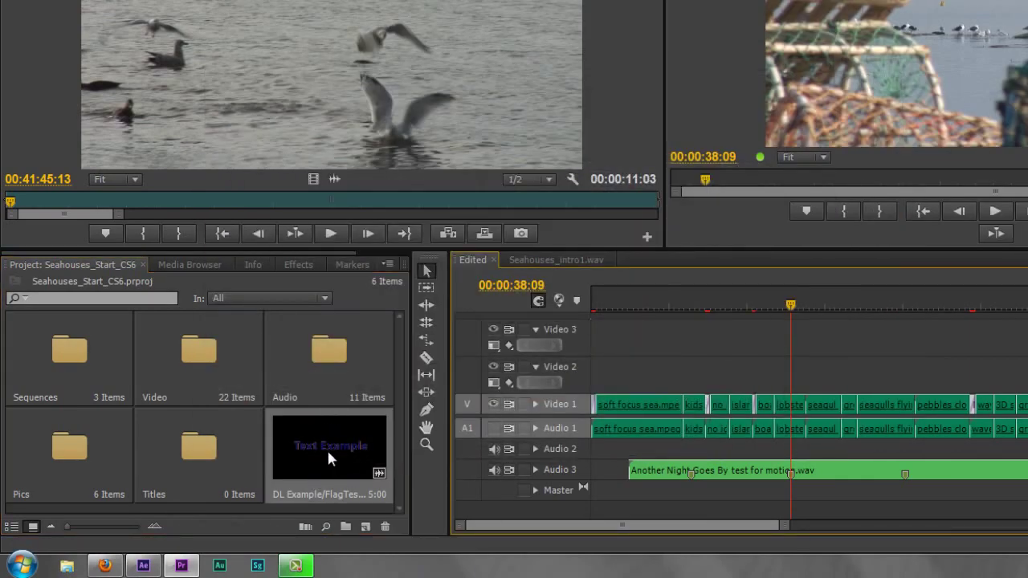
{"action": "left_click_drag", "start_coordinate": [324, 448], "coordinate": [762, 365]}
{"action": "left_click_drag", "start_coordinate": [732, 384], "coordinate": [741, 399]}
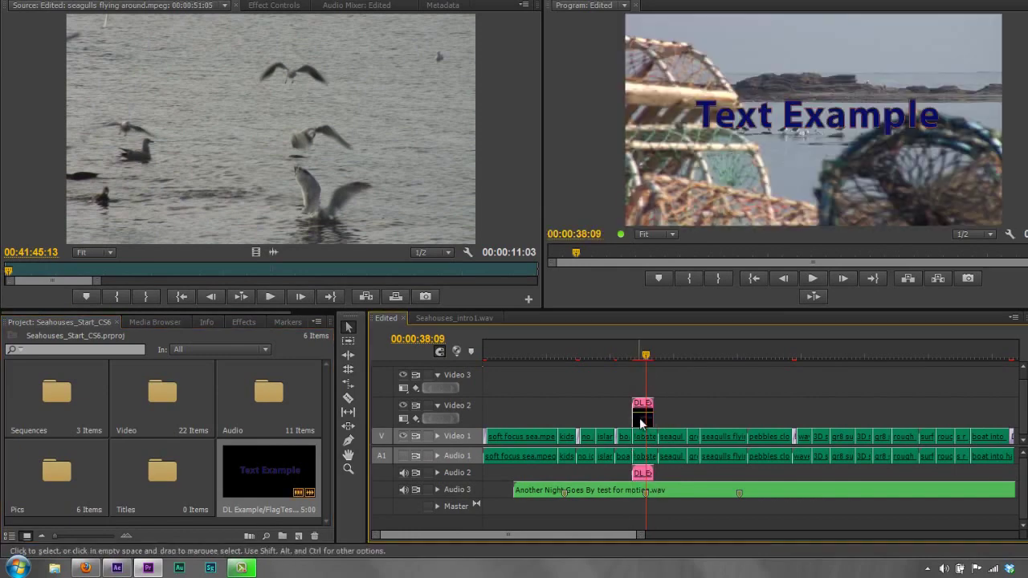
{"action": "left_click_drag", "start_coordinate": [646, 357], "coordinate": [631, 358]}
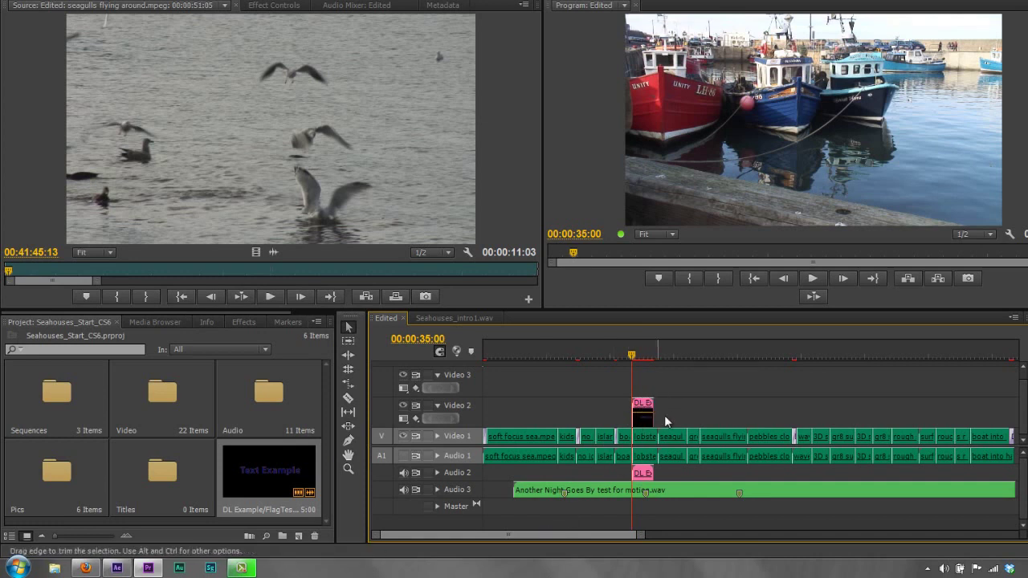
Try to extend the DL Example clip on Video 2, and check the composition's duration in its After Effects composition settings
{"action": "left_click_drag", "start_coordinate": [647, 407], "coordinate": [753, 409]}
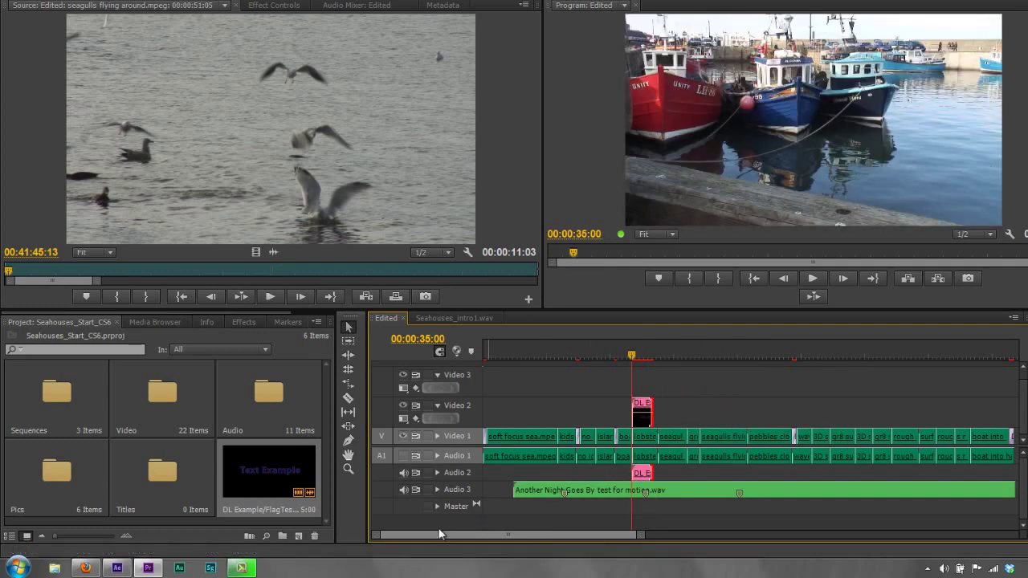
{"action": "left_click", "coordinate": [117, 567]}
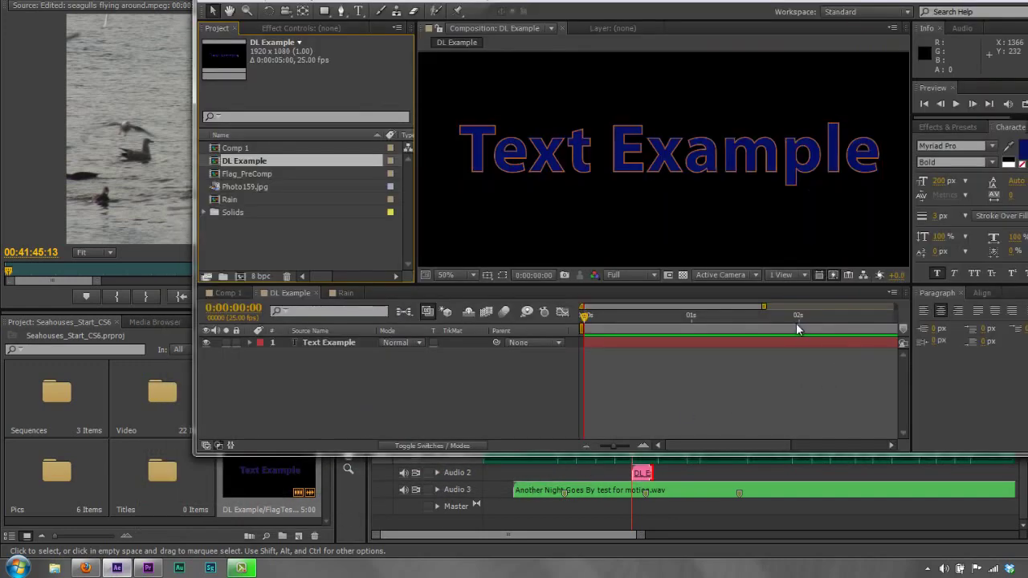
{"action": "left_click_drag", "start_coordinate": [762, 309], "coordinate": [893, 309]}
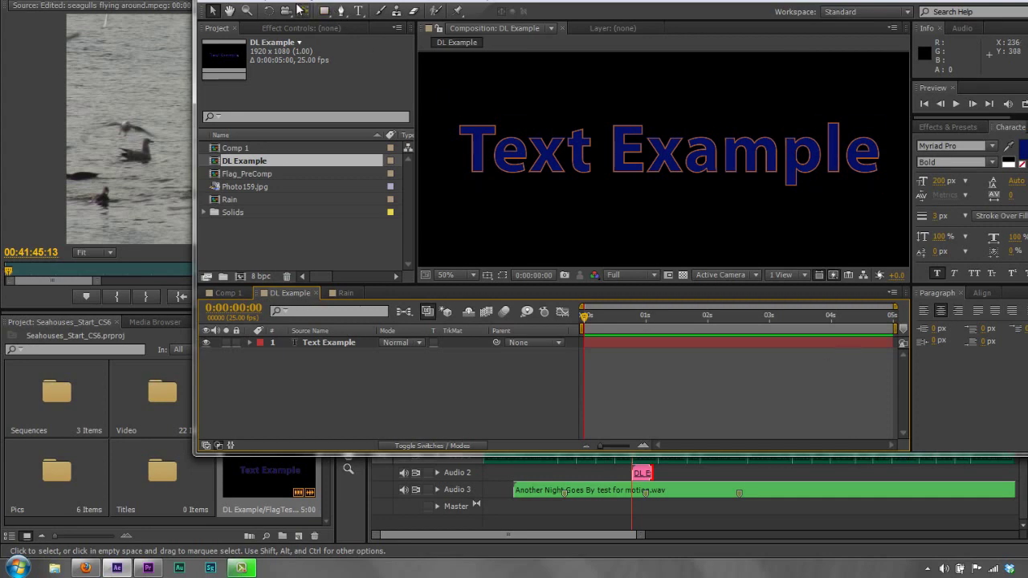
{"action": "left_click", "coordinate": [268, 3]}
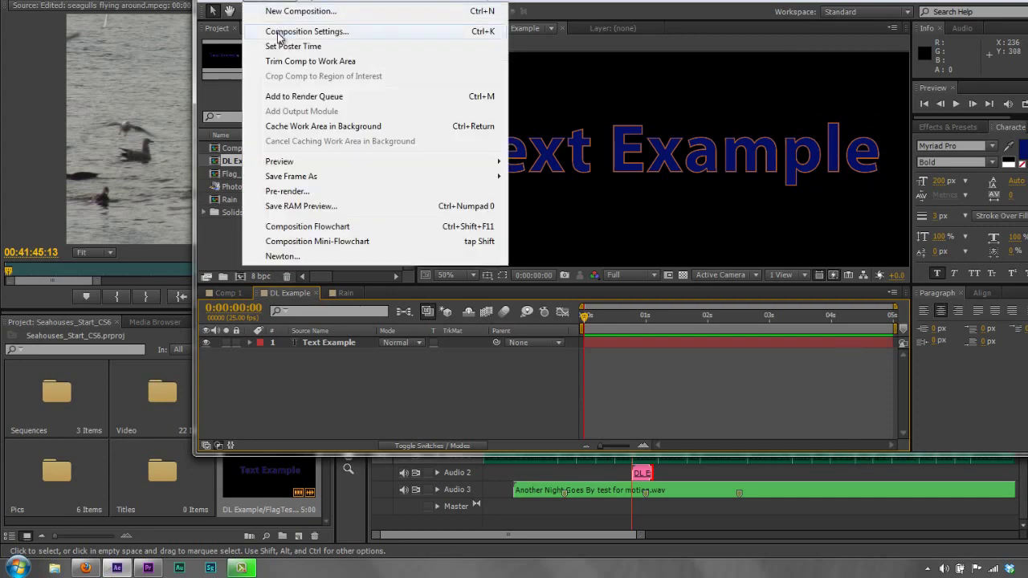
{"action": "left_click", "coordinate": [289, 31]}
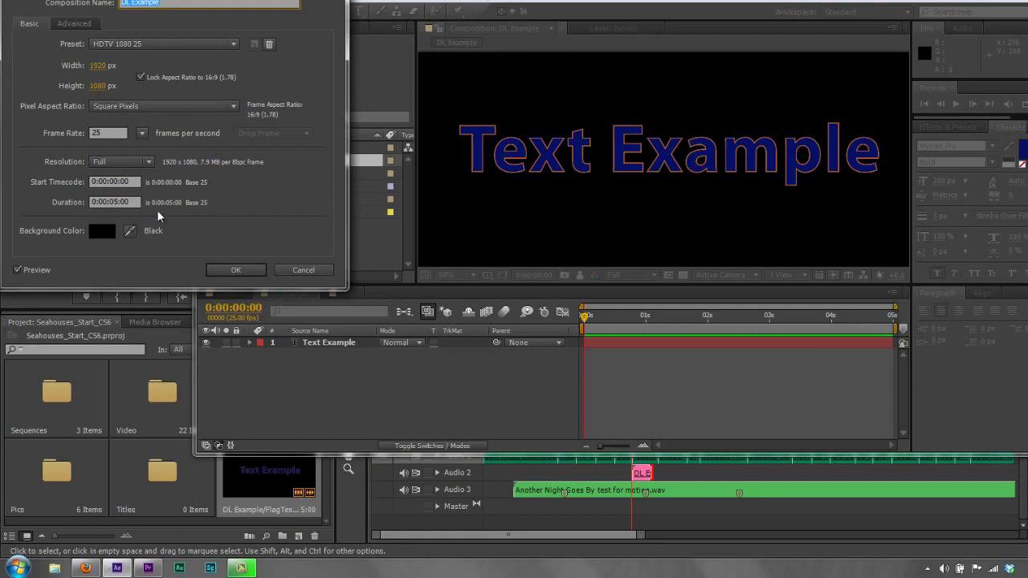
{"action": "left_click", "coordinate": [302, 270]}
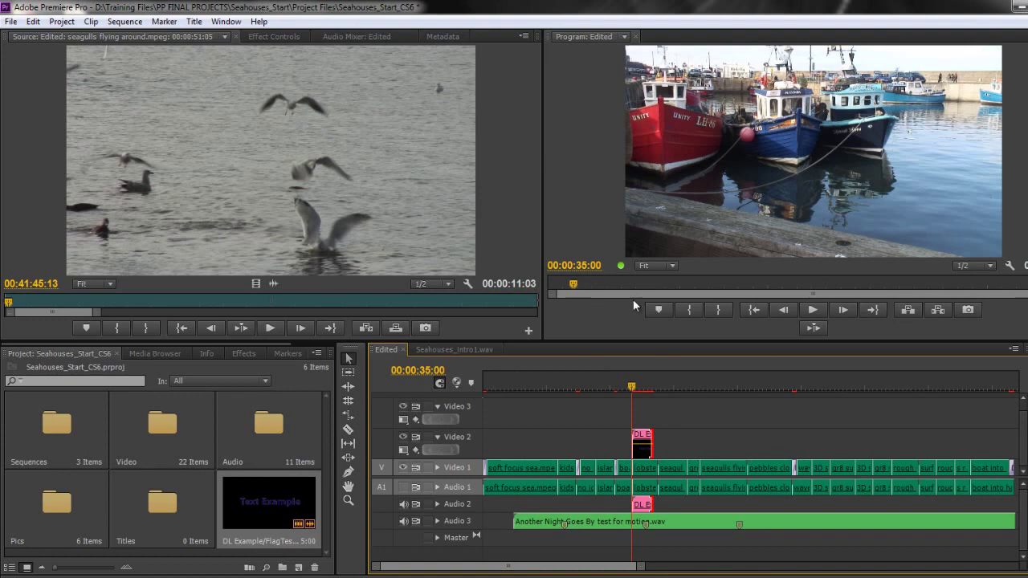
In Premiere Pro, select the seagulls flying clip on Video 1 and examine the Adobe Dynamic Link options, including Replace with After Effects Composition
{"action": "left_click", "coordinate": [12, 22]}
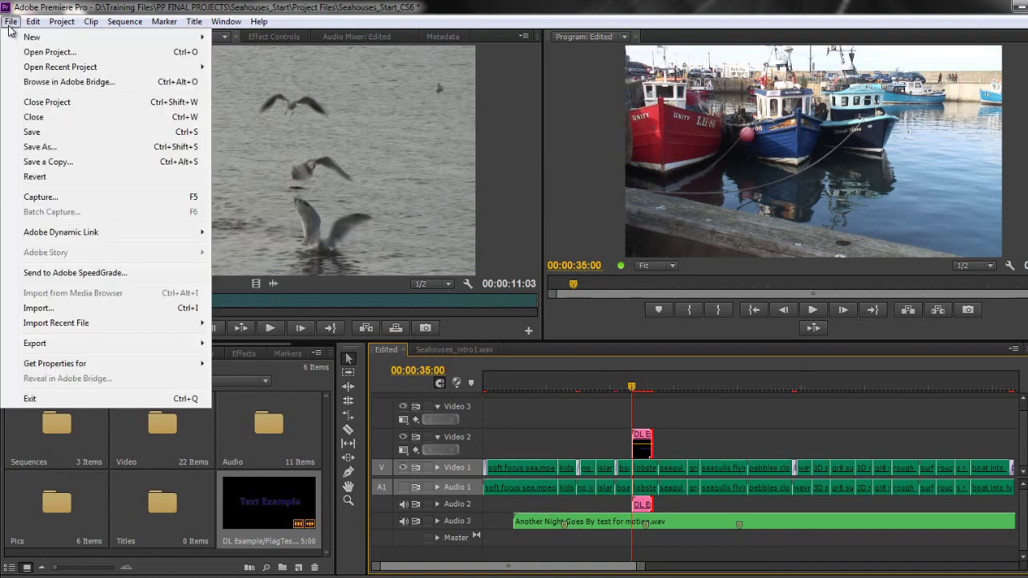
{"action": "mouse_move", "coordinate": [35, 234]}
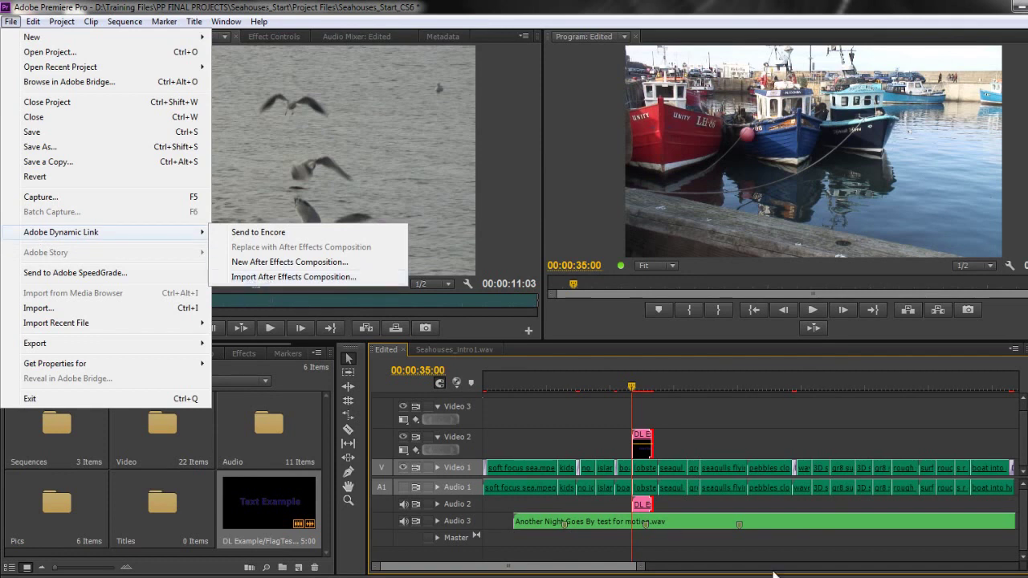
{"action": "double_click", "coordinate": [724, 471]}
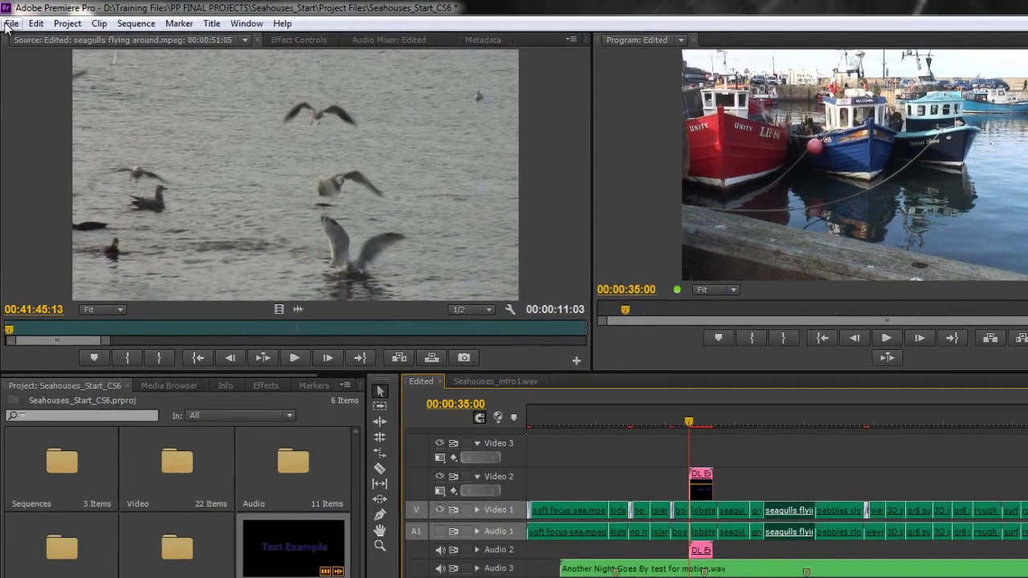
{"action": "left_click", "coordinate": [11, 22]}
{"action": "mouse_move", "coordinate": [131, 342]}
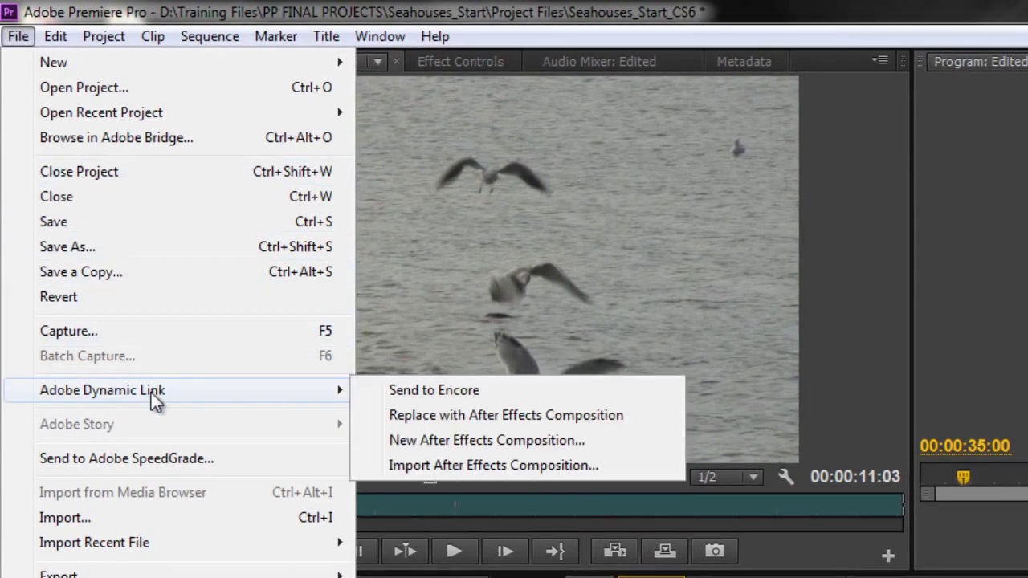
{"action": "left_click", "coordinate": [552, 420]}
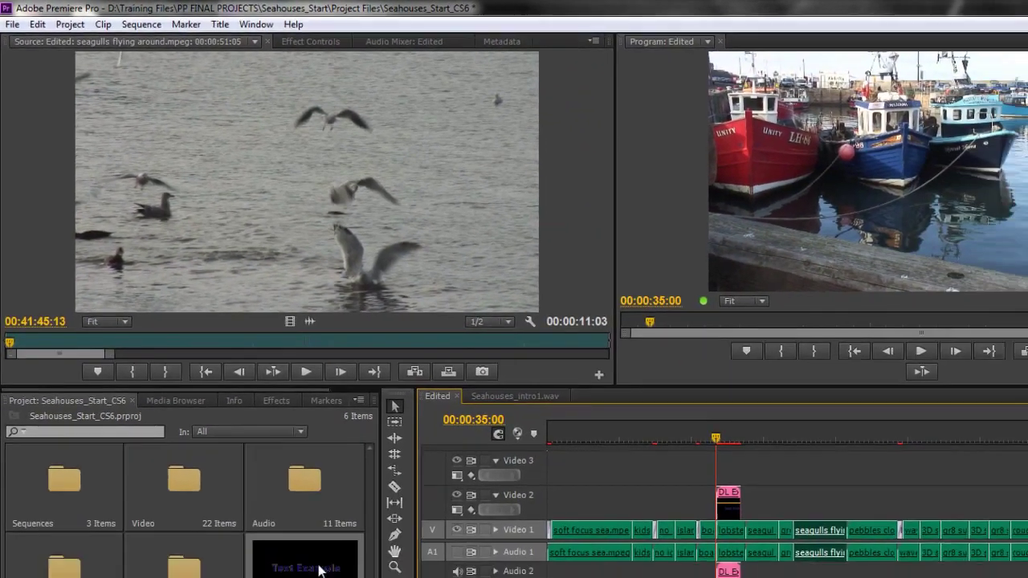
Delete the DL Example composition with its clip references, and import DL Example again from the FlagTest After Effects project
{"action": "key", "text": "Delete"}
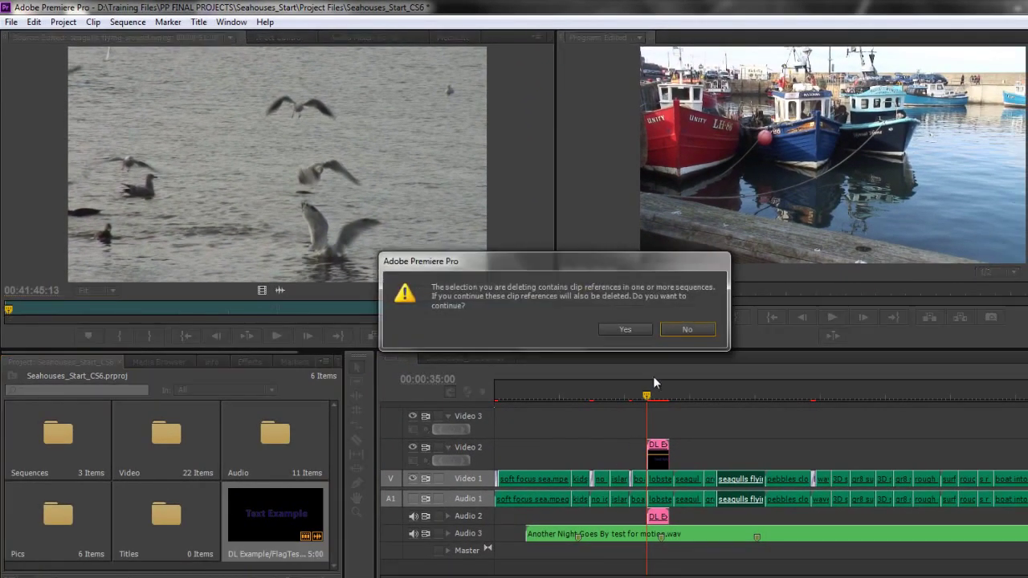
{"action": "left_click", "coordinate": [626, 327]}
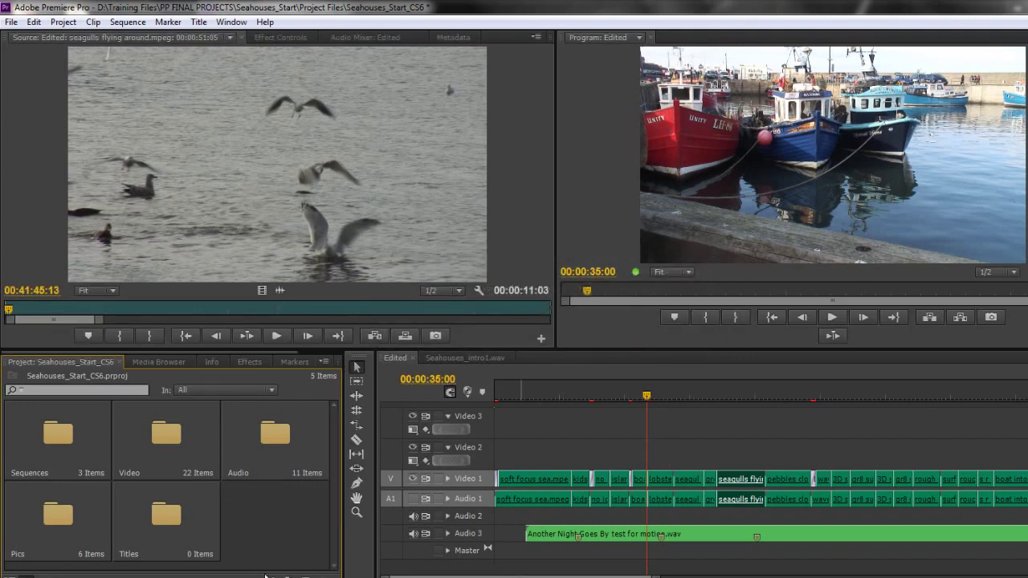
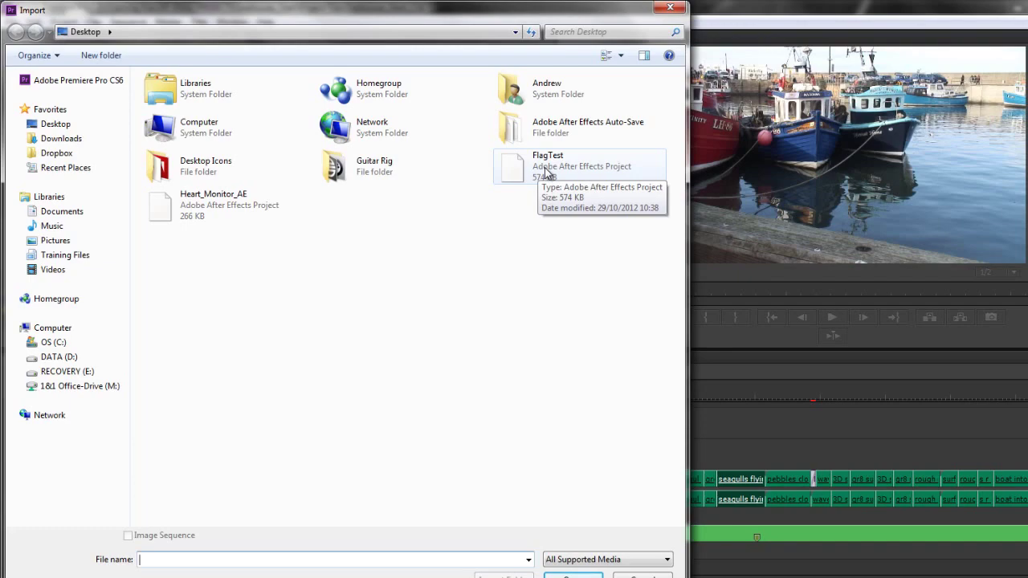
{"action": "double_click", "coordinate": [545, 172]}
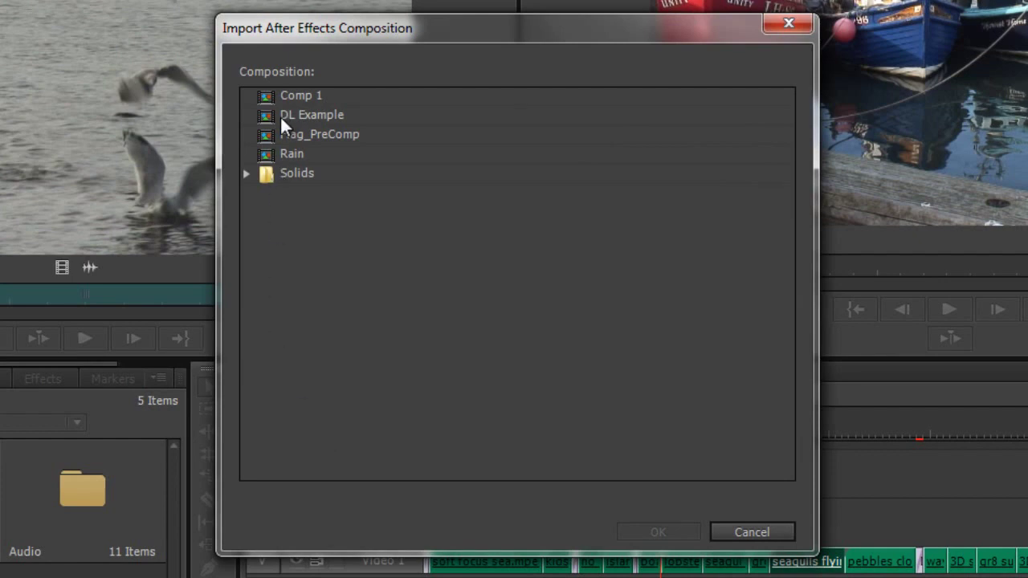
{"action": "left_click", "coordinate": [330, 119]}
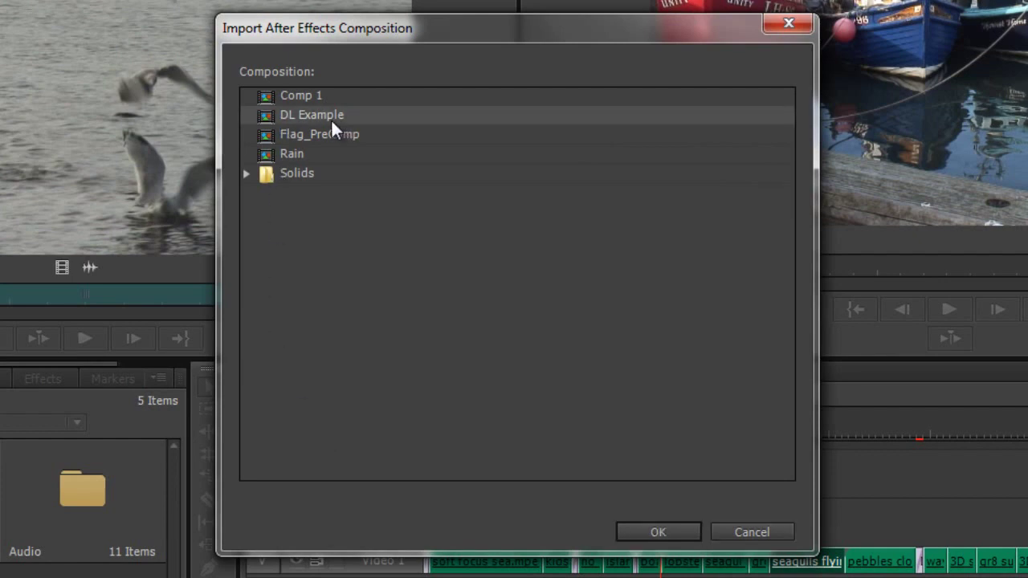
{"action": "left_click", "coordinate": [673, 536]}
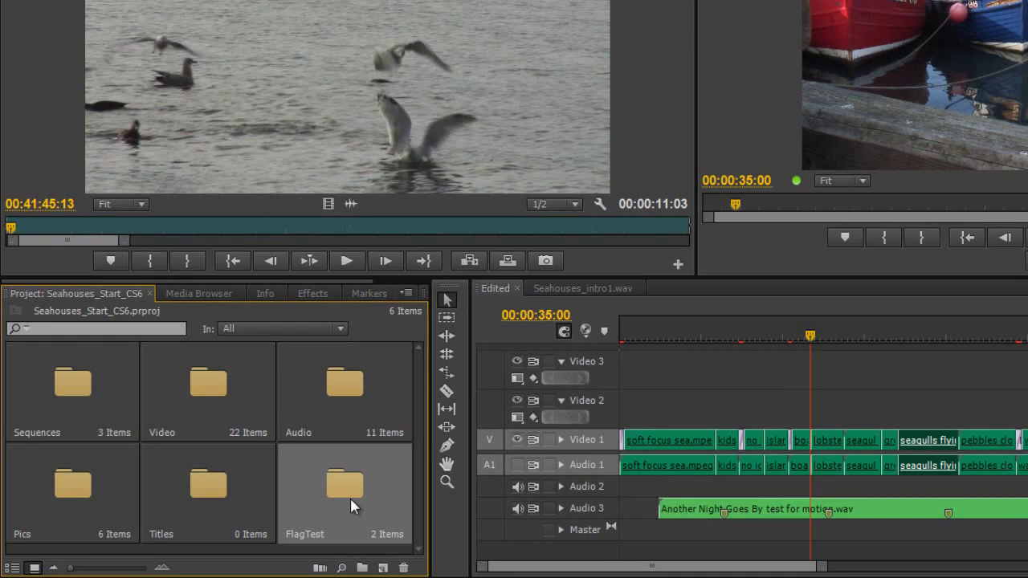
Try placing the FlagTest bin's contents on Video 2 around 00:00:35:00 and scrub across them
{"action": "left_click_drag", "start_coordinate": [350, 497], "coordinate": [810, 401]}
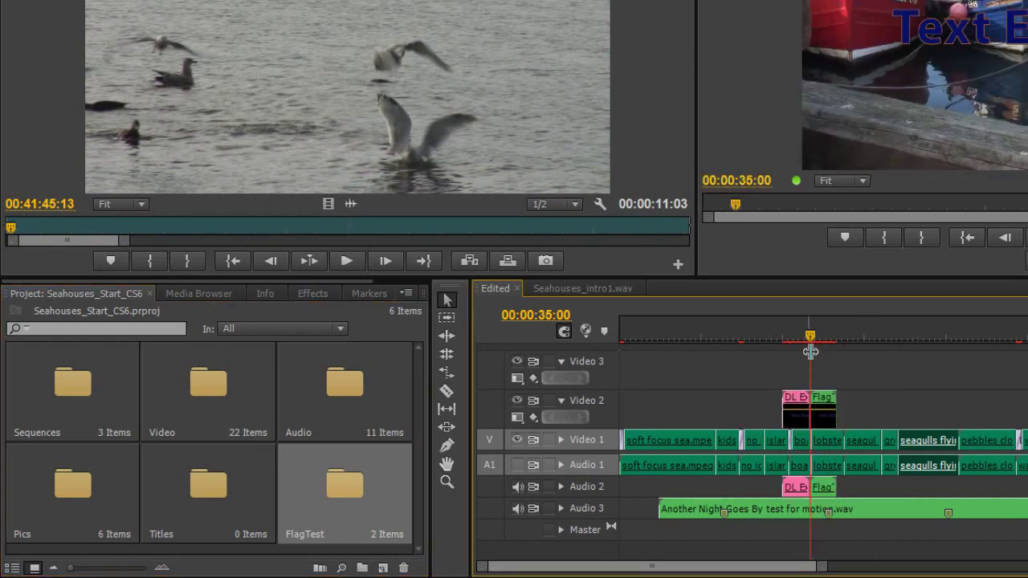
{"action": "left_click_drag", "start_coordinate": [809, 337], "coordinate": [336, 485]}
From the FlagTest bin, place DL Example on Video 2 at about 00:00:35:00 and the FlagTest sequence at 00:00:51:05, previewing each
{"action": "double_click", "coordinate": [336, 484]}
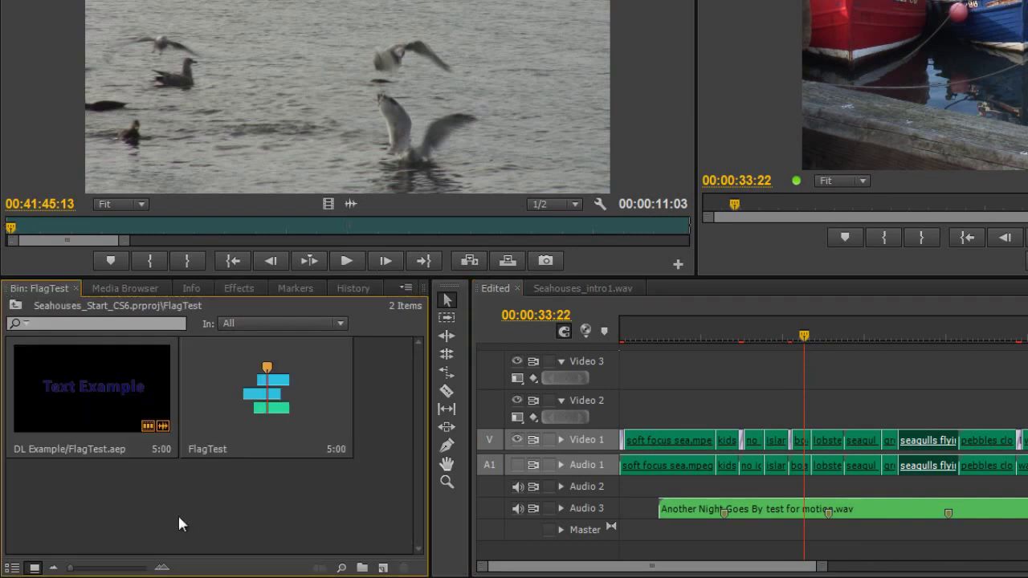
{"action": "left_click", "coordinate": [89, 388]}
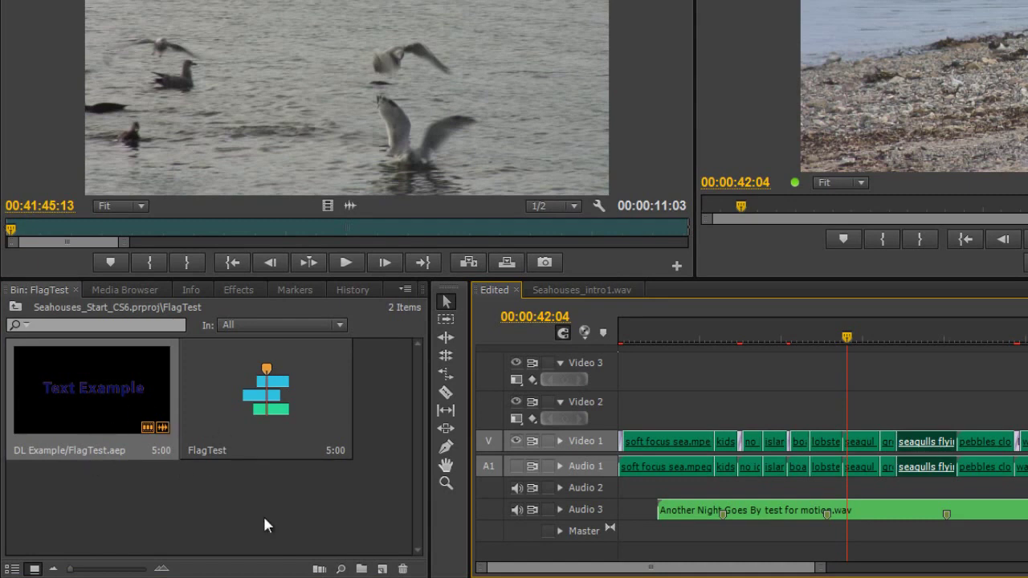
{"action": "left_click_drag", "start_coordinate": [82, 385], "coordinate": [814, 413]}
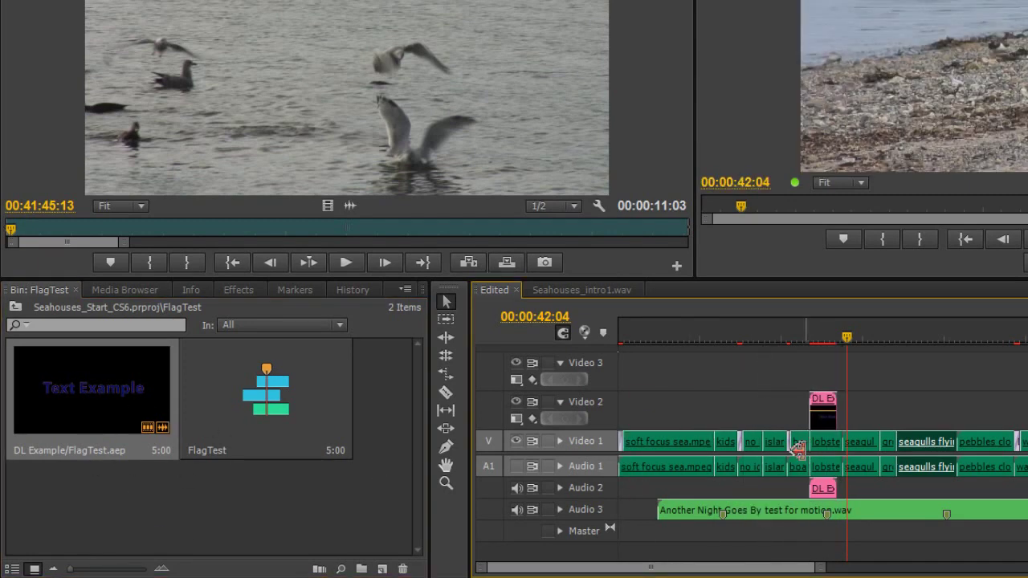
{"action": "left_click_drag", "start_coordinate": [847, 332], "coordinate": [829, 339]}
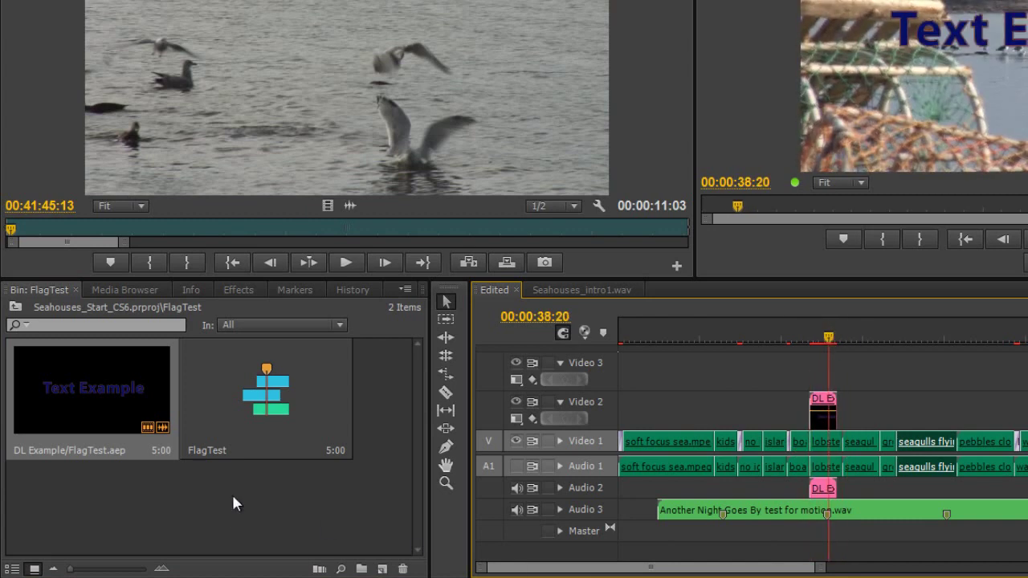
{"action": "left_click_drag", "start_coordinate": [264, 399], "coordinate": [898, 406]}
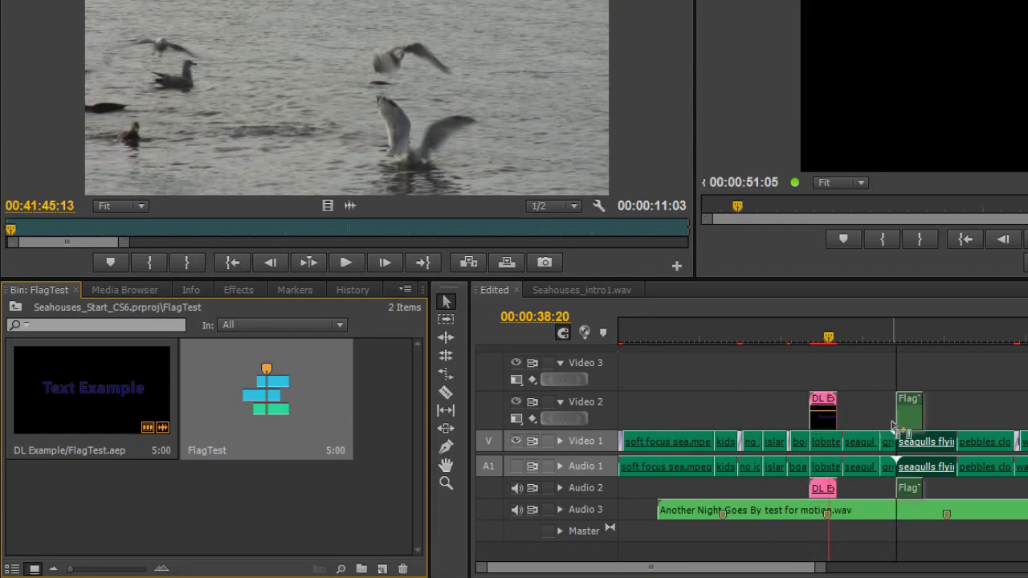
{"action": "left_click_drag", "start_coordinate": [910, 336], "coordinate": [907, 341]}
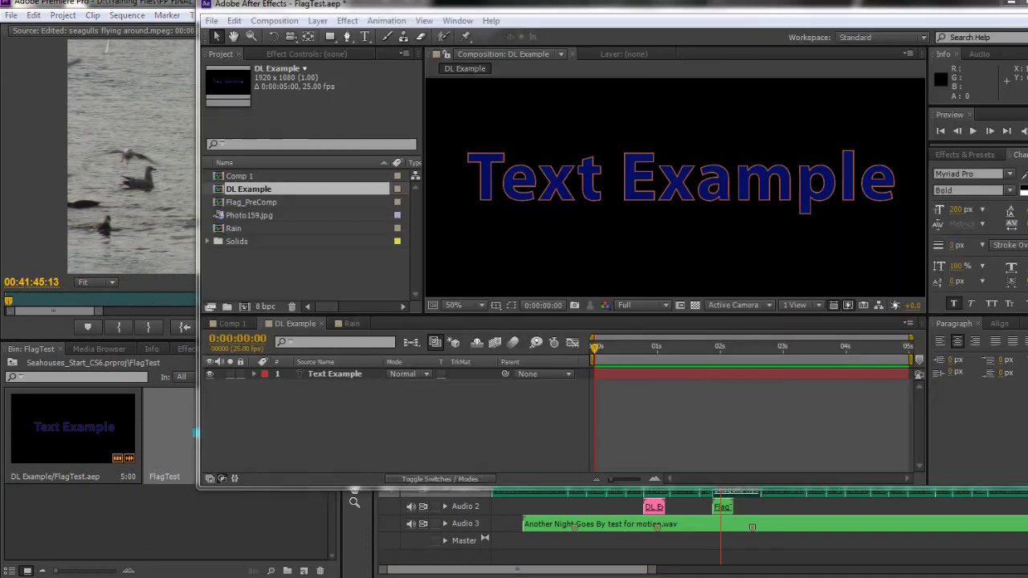
Change the DL Example text in After Effects to "Text Exxample", and check both linked clips in the Premiere Pro sequence
{"action": "left_click", "coordinate": [696, 191]}
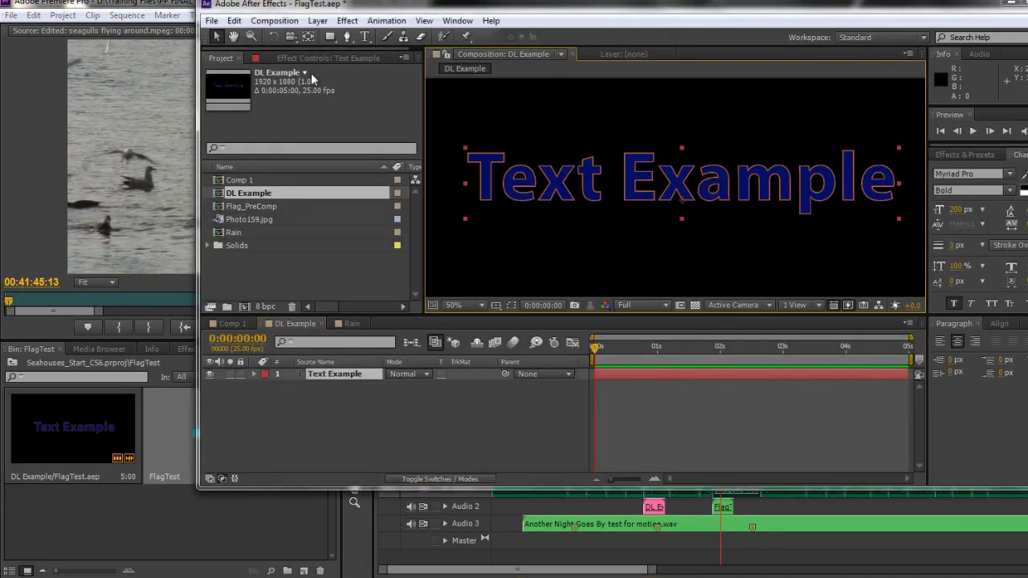
{"action": "left_click", "coordinate": [364, 37]}
{"action": "left_click", "coordinate": [707, 198]}
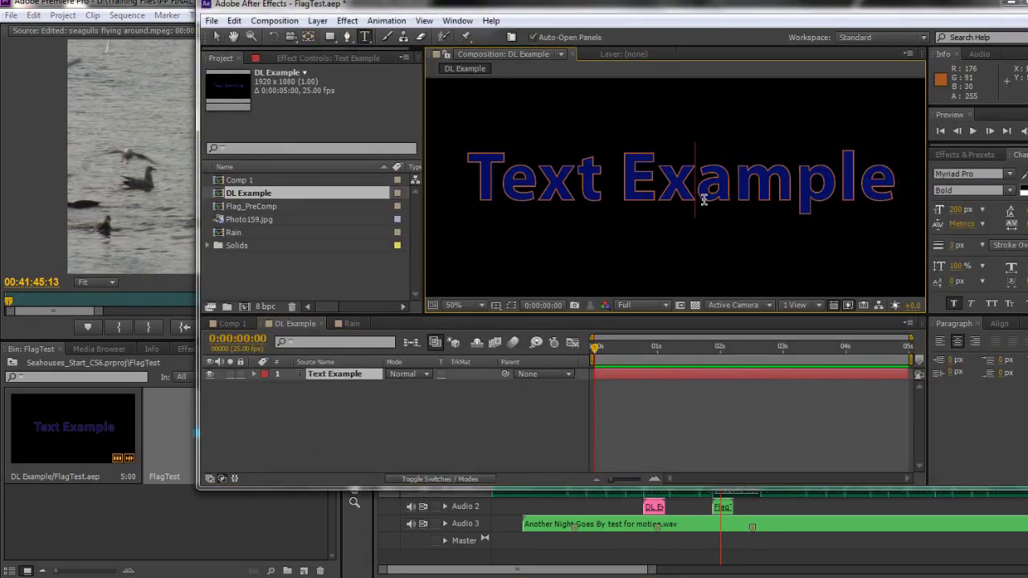
{"action": "type", "text": "x"}
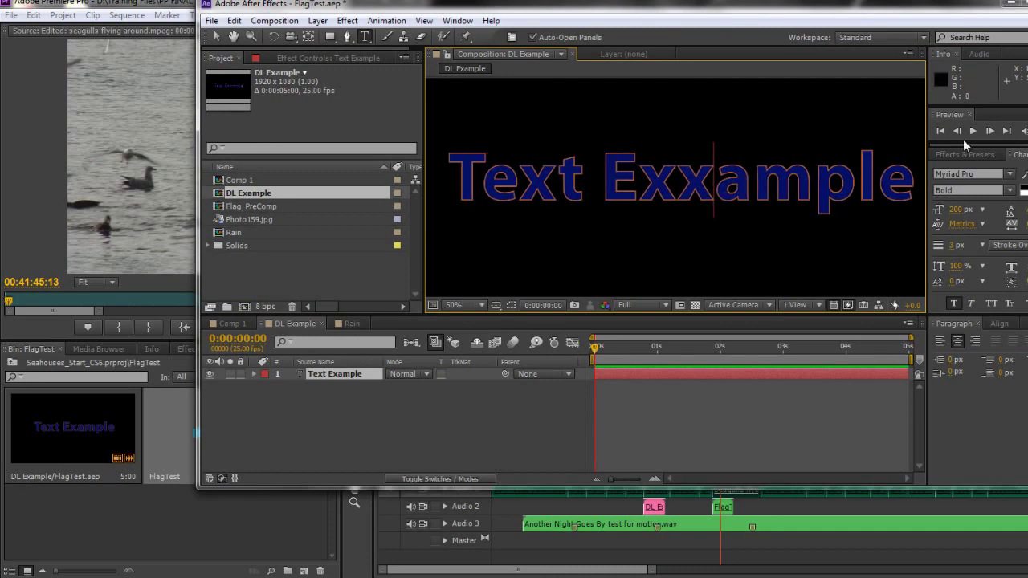
{"action": "left_click", "coordinate": [1013, 4]}
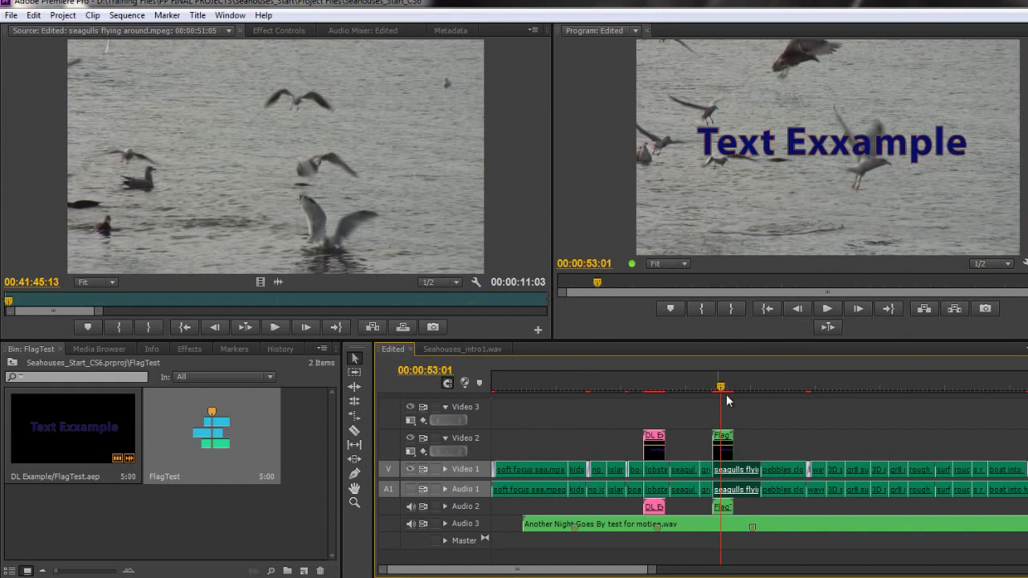
{"action": "left_click_drag", "start_coordinate": [725, 391], "coordinate": [657, 391]}
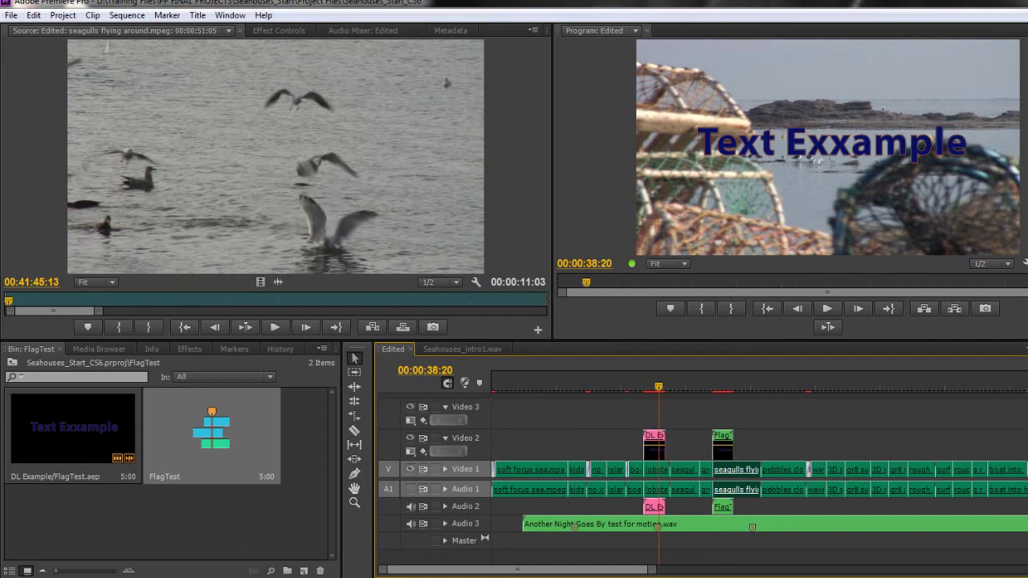
Switch to After Effects and apply the Tint effect to the Text Exxample layer
{"action": "key", "text": "ctrl+e"}
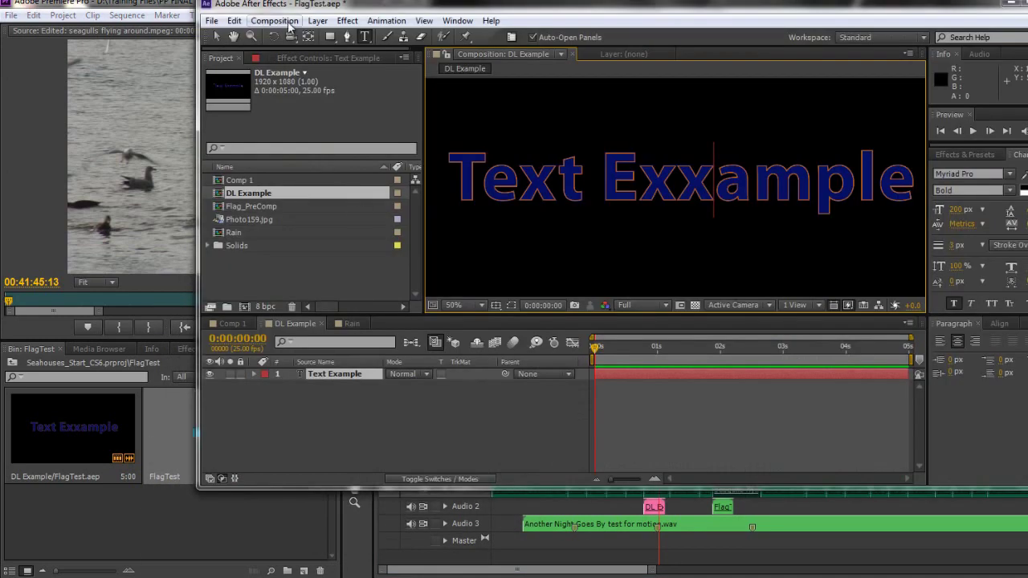
{"action": "left_click", "coordinate": [339, 375]}
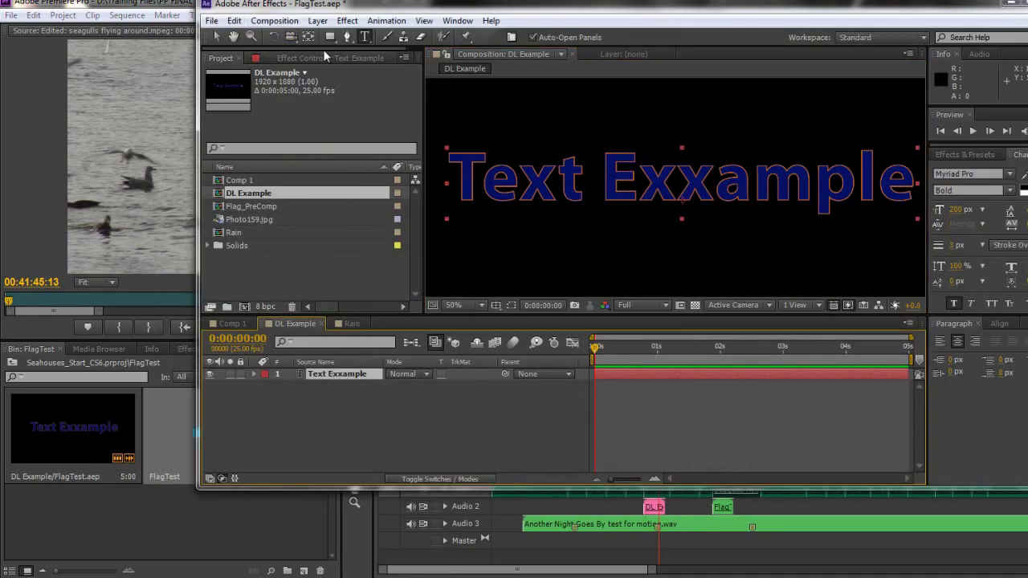
{"action": "left_click", "coordinate": [347, 21]}
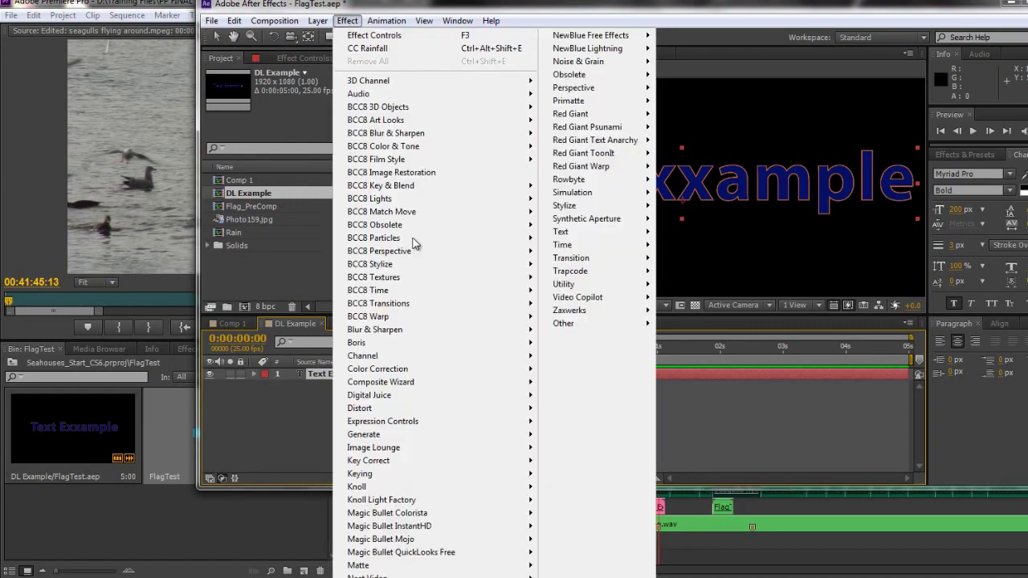
{"action": "mouse_move", "coordinate": [413, 372]}
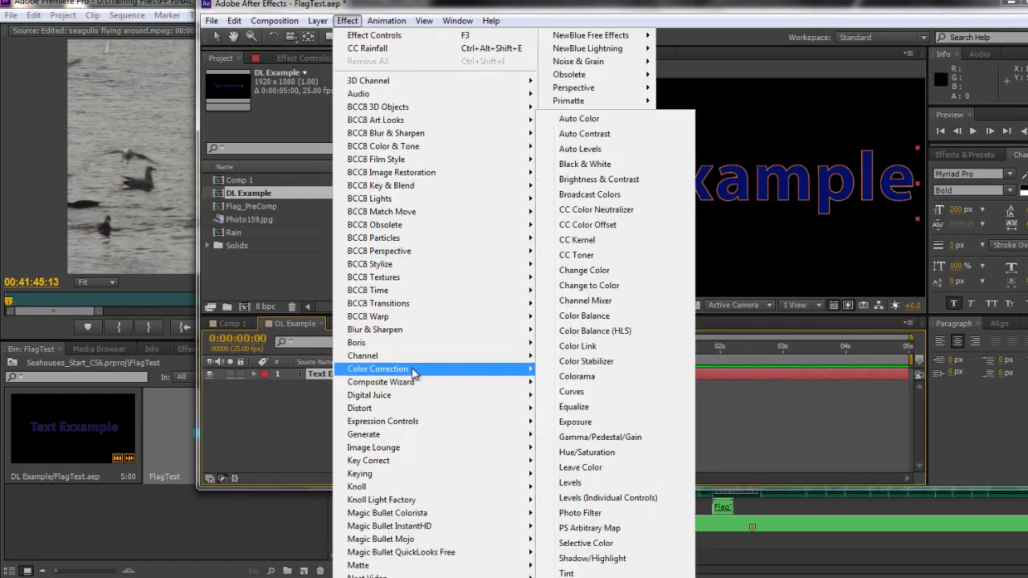
{"action": "left_click", "coordinate": [568, 573]}
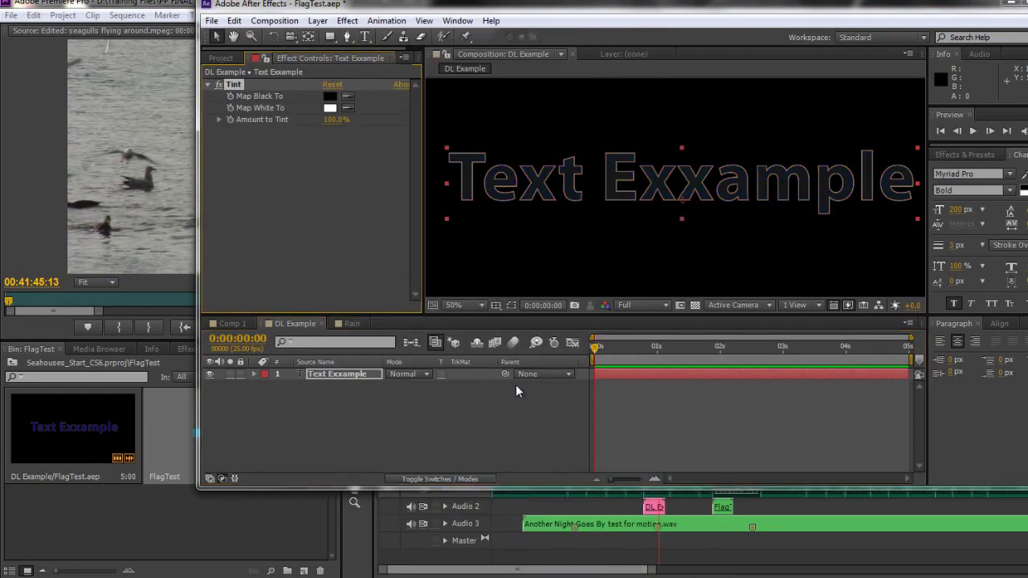
Set the Tint effect's Map Black To colour to green 7AF22B and check the linked title in the Premiere Pro sequence
{"action": "left_click", "coordinate": [329, 97]}
{"action": "left_click", "coordinate": [207, 141]}
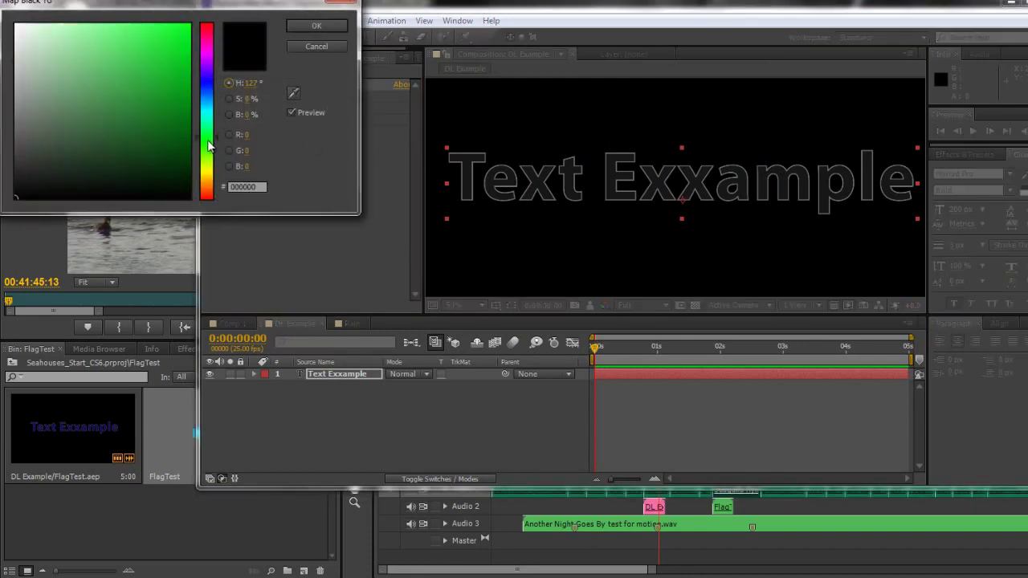
{"action": "left_click_drag", "start_coordinate": [208, 146], "coordinate": [207, 151]}
{"action": "left_click", "coordinate": [160, 32]}
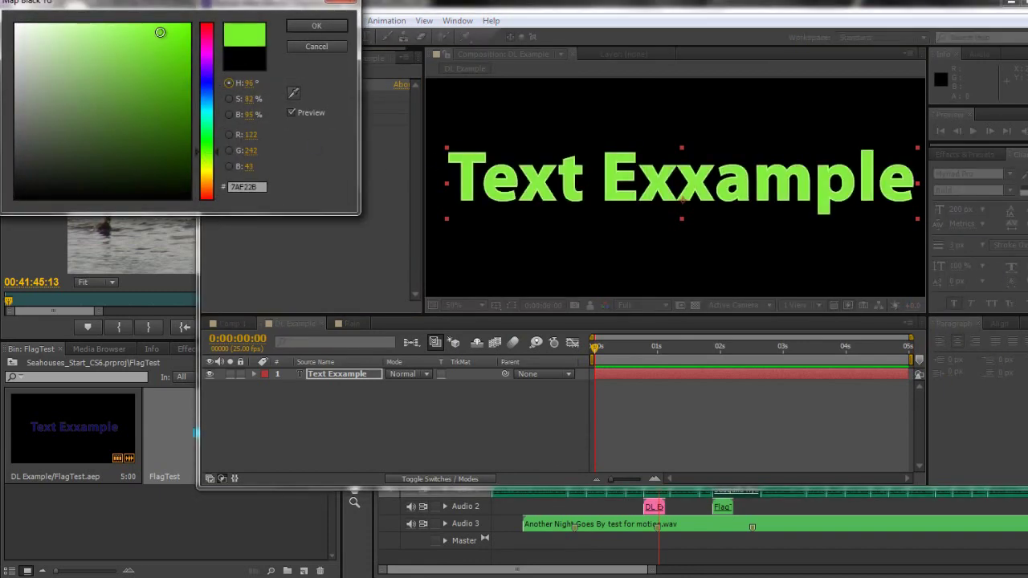
{"action": "left_click", "coordinate": [316, 26]}
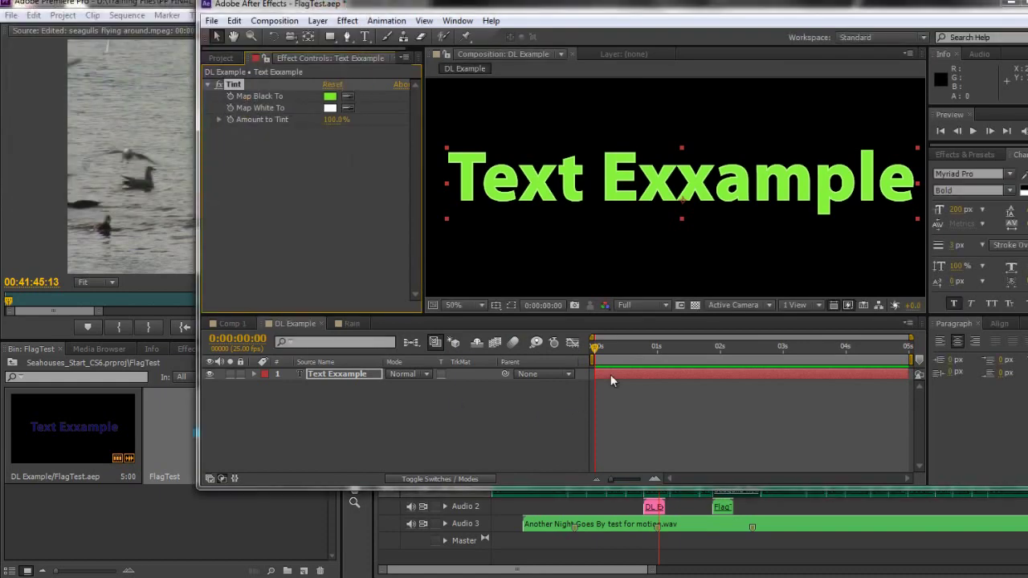
{"action": "left_click", "coordinate": [162, 518]}
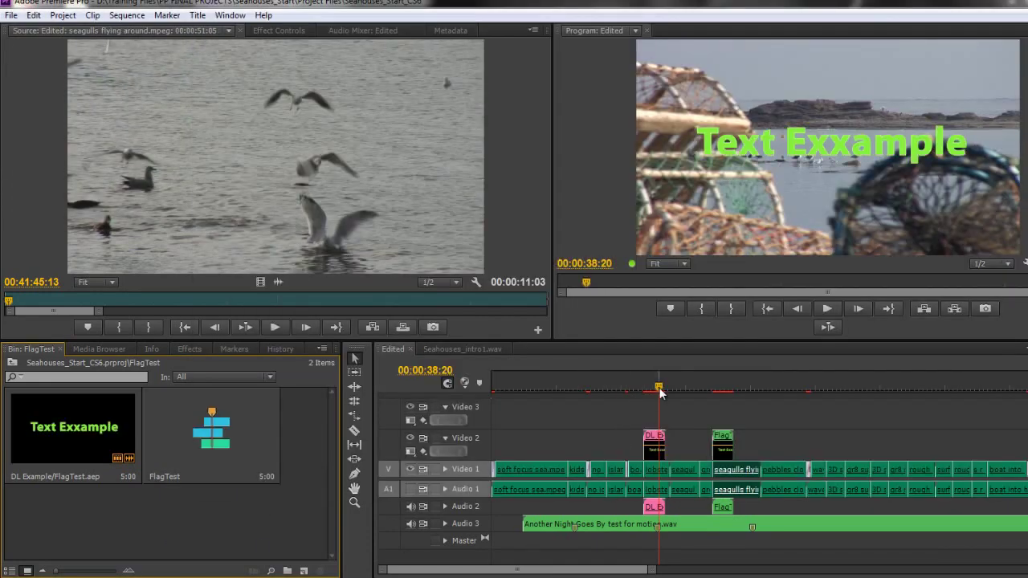
{"action": "mouse_move", "coordinate": [659, 388]}
{"action": "left_mouse_down"}
{"action": "mouse_move", "coordinate": [737, 399]}
{"action": "mouse_move", "coordinate": [650, 390]}
{"action": "left_mouse_up"}
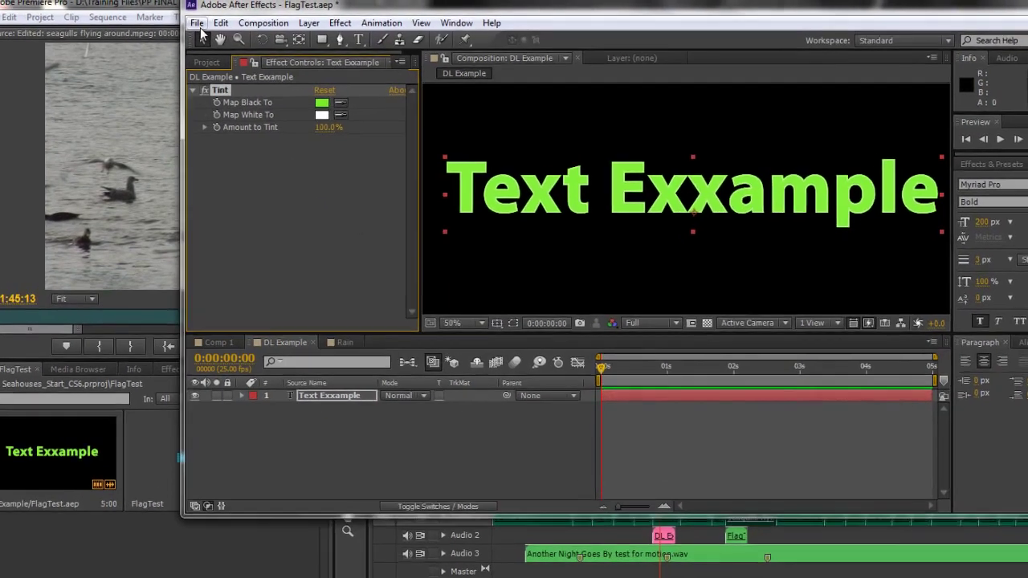
Export the After Effects project to the Desktop as an Adobe Premiere Pro project named DLExample
{"action": "left_click", "coordinate": [213, 22]}
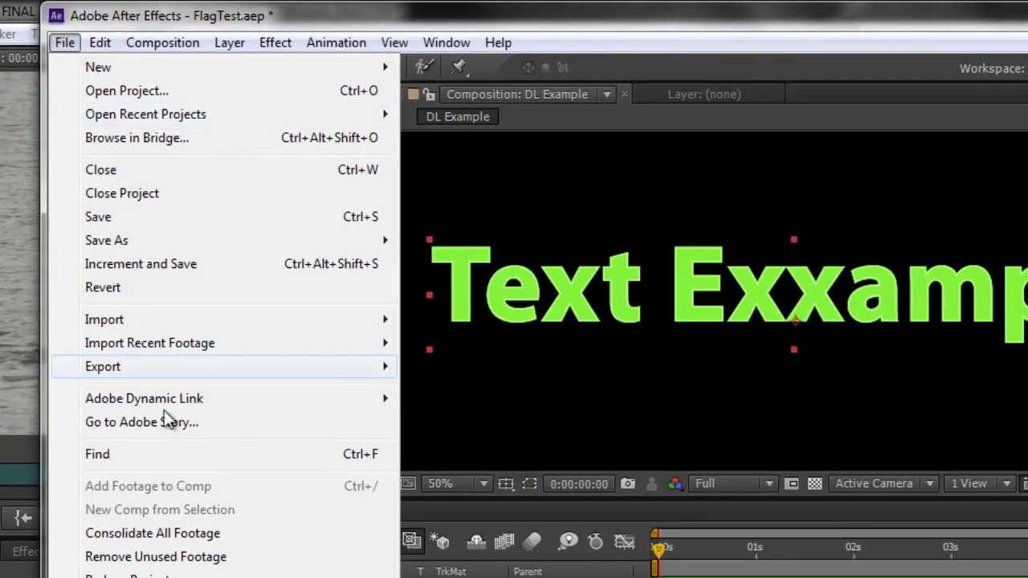
{"action": "mouse_move", "coordinate": [135, 362]}
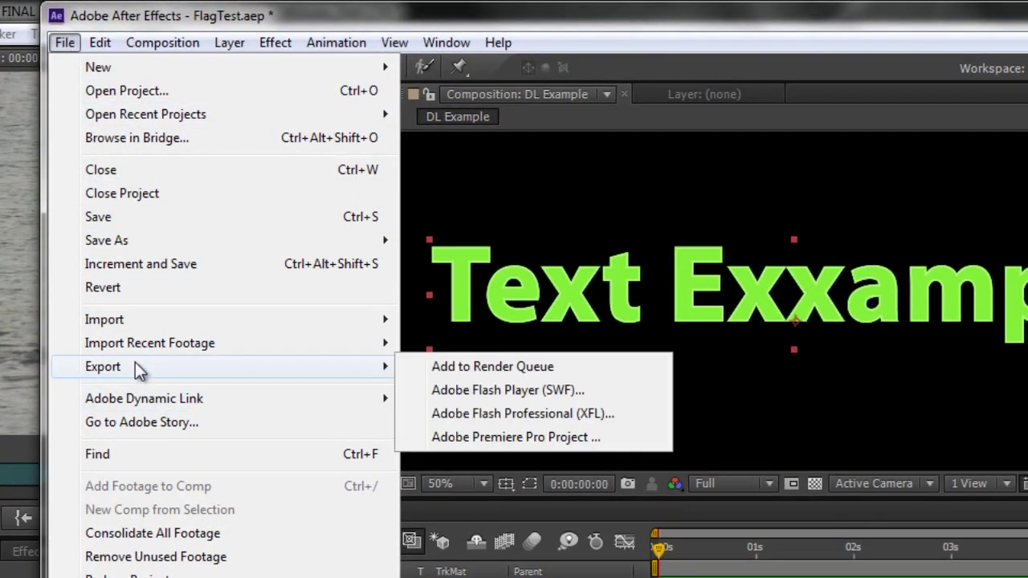
{"action": "left_click", "coordinate": [490, 439]}
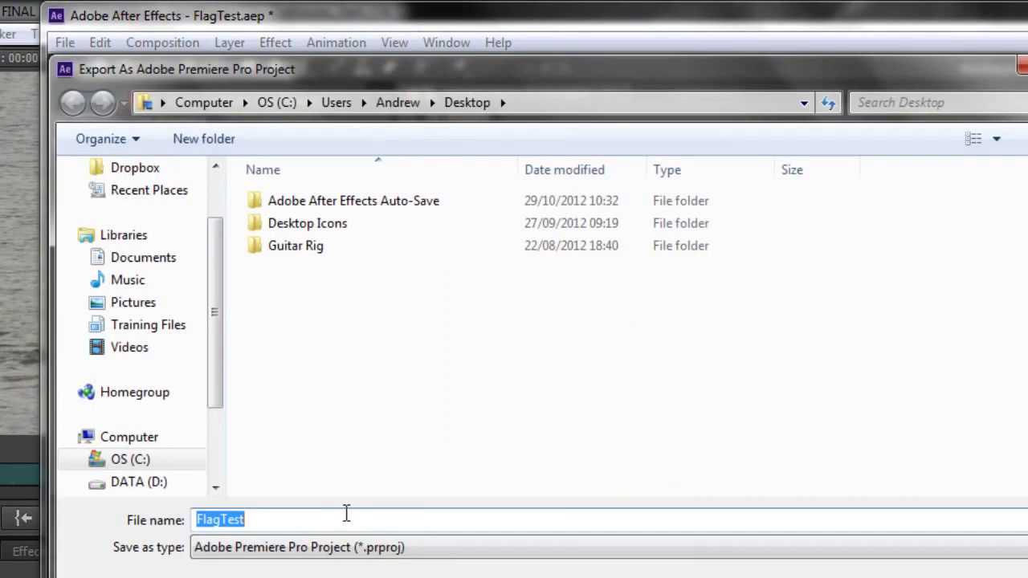
{"action": "type", "text": "DL Exa"}
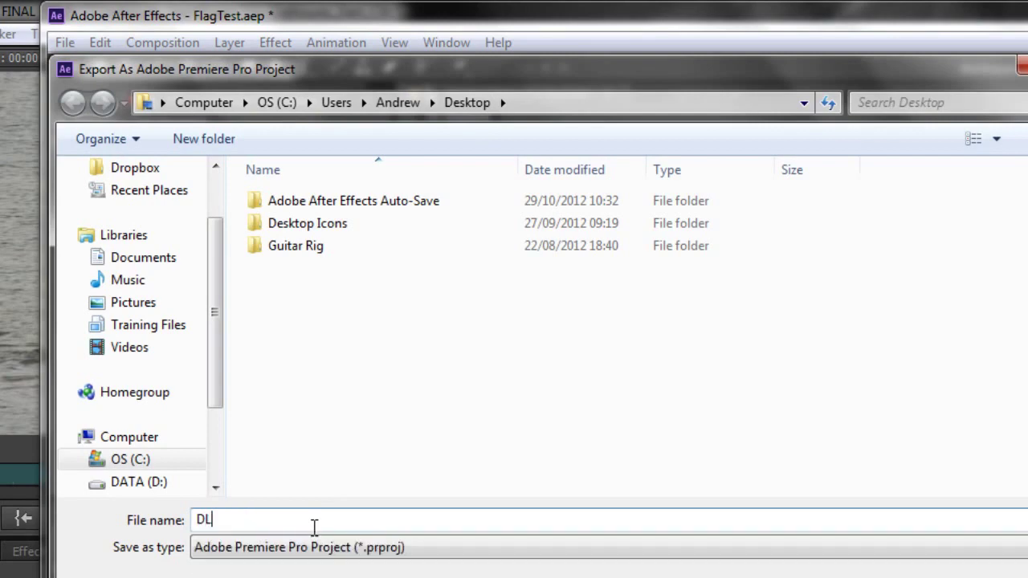
{"action": "type", "text": "mple"}
{"action": "key", "text": "Return"}
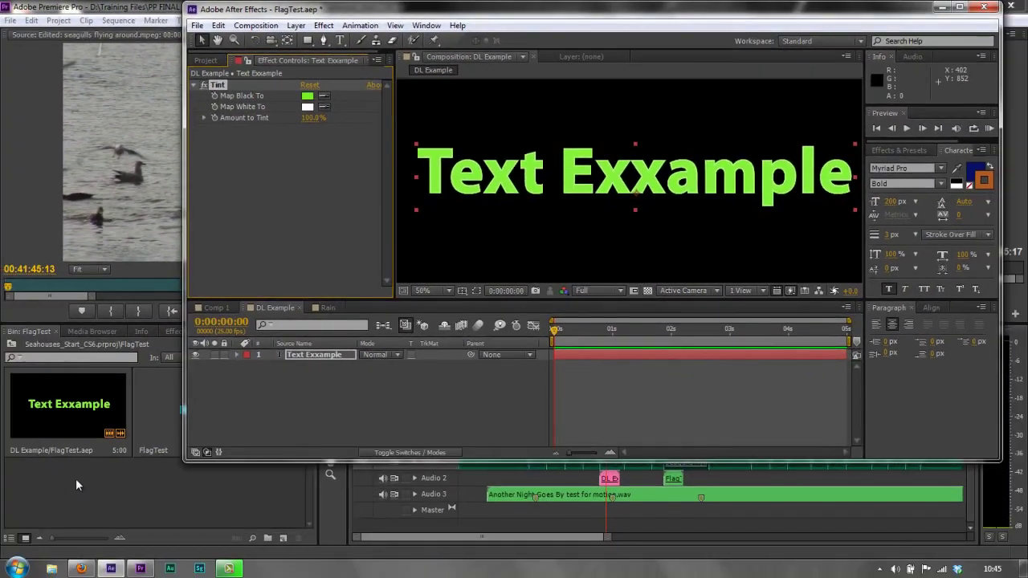
Switch to Premiere Pro and import the entire DLExample project from the Desktop at the project's root level
{"action": "left_click", "coordinate": [90, 485]}
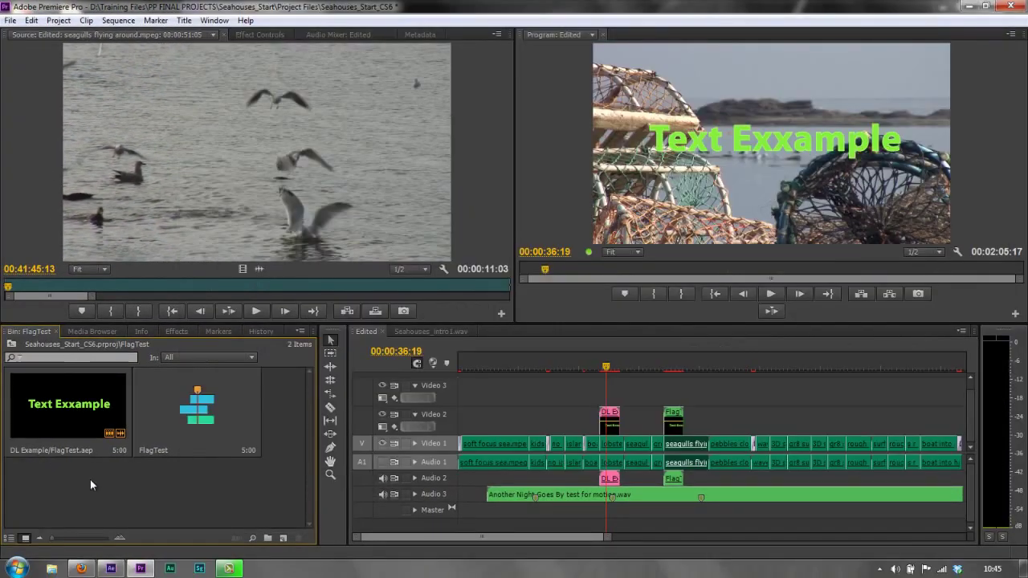
{"action": "left_click", "coordinate": [11, 344]}
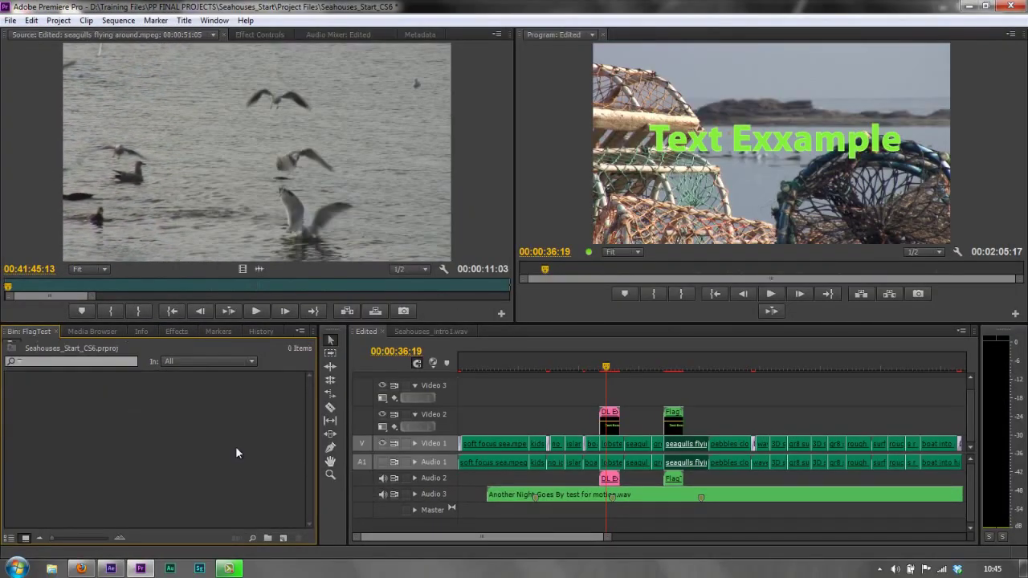
{"action": "left_click", "coordinate": [10, 20]}
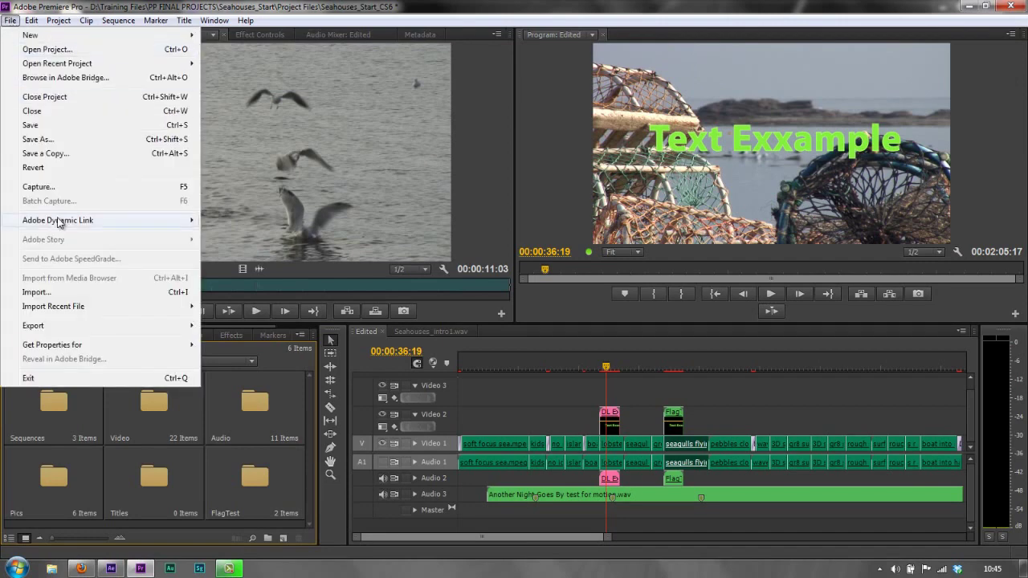
{"action": "left_click", "coordinate": [35, 292]}
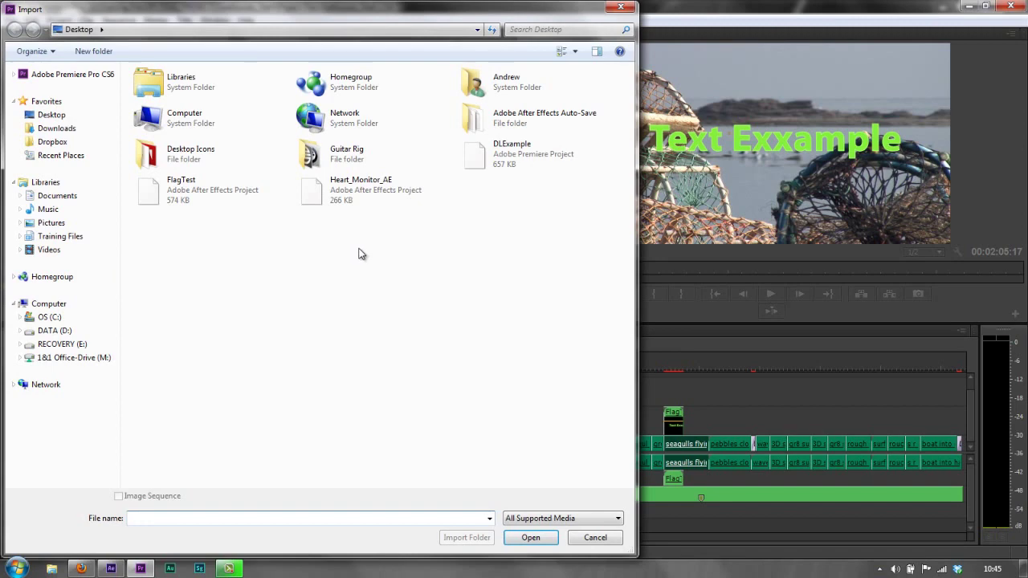
{"action": "double_click", "coordinate": [496, 161]}
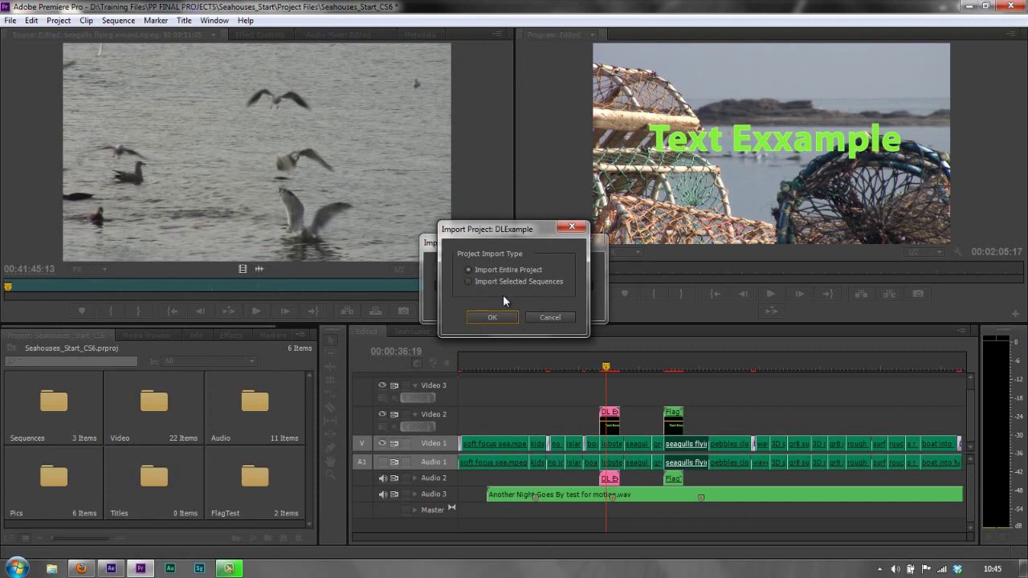
{"action": "left_click", "coordinate": [490, 318]}
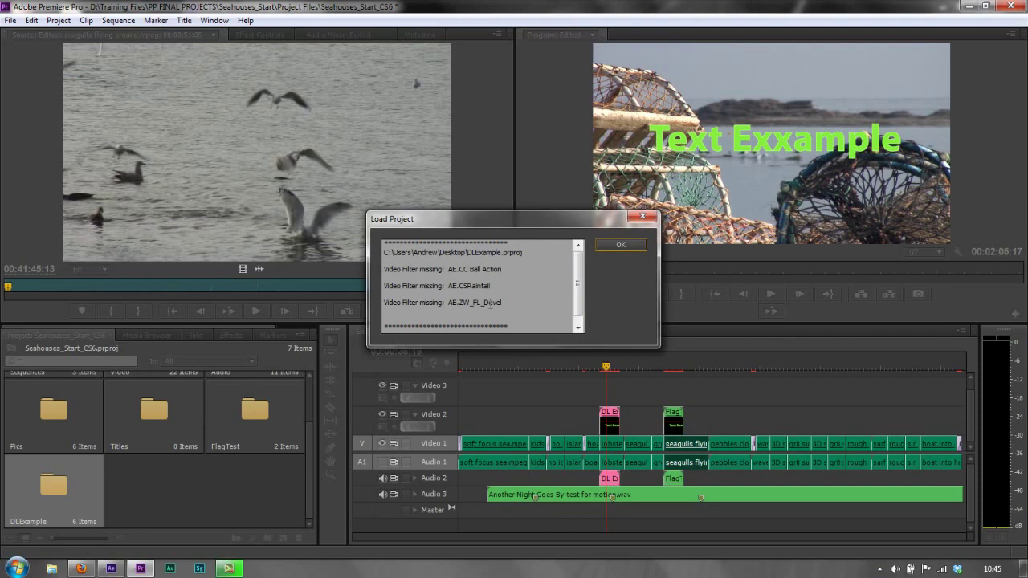
{"action": "left_click", "coordinate": [622, 244]}
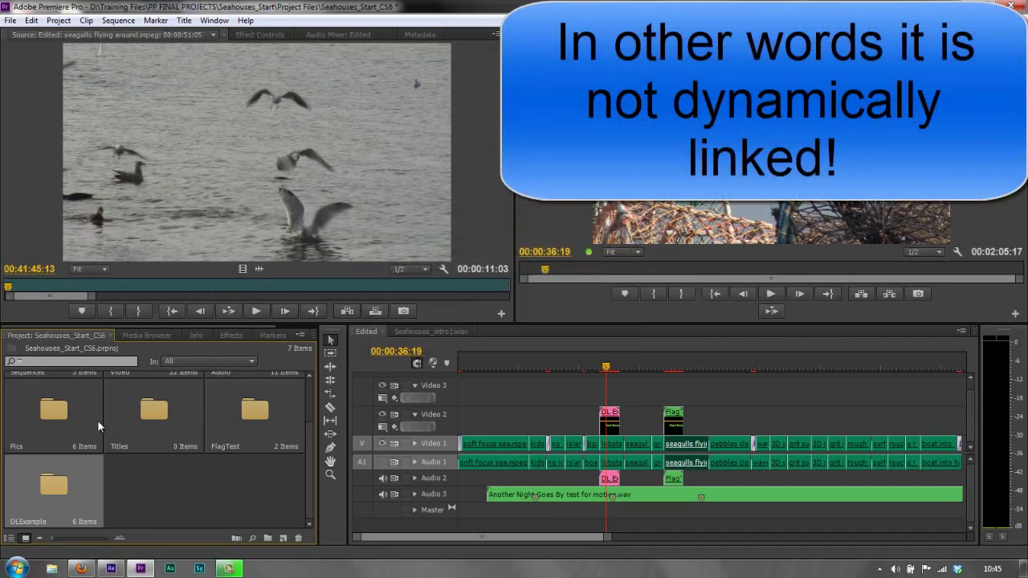
Inspect the imported DLExample bin by opening its DL Example sequence and its Solids bin
{"action": "double_click", "coordinate": [50, 485]}
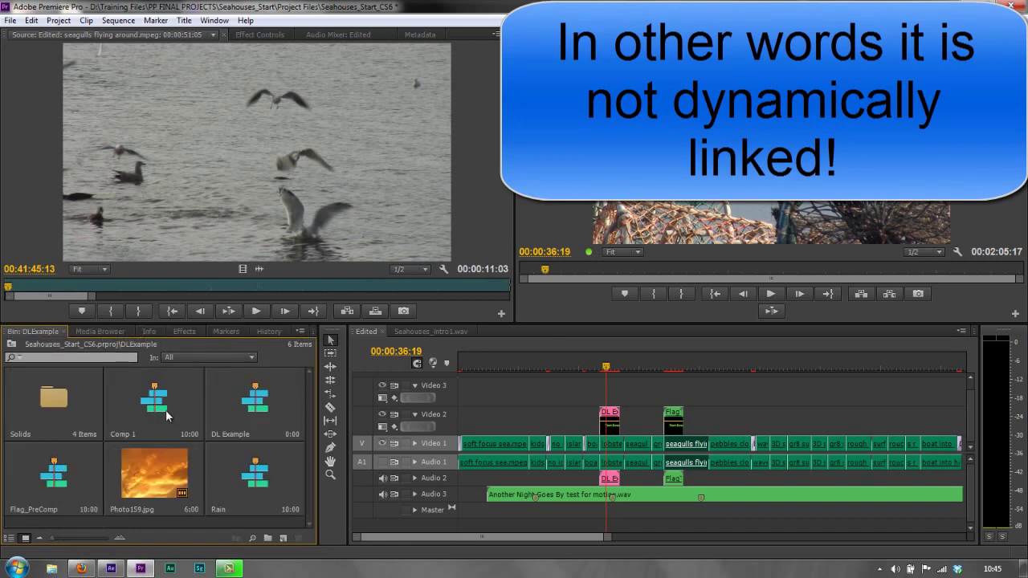
{"action": "left_click", "coordinate": [258, 411]}
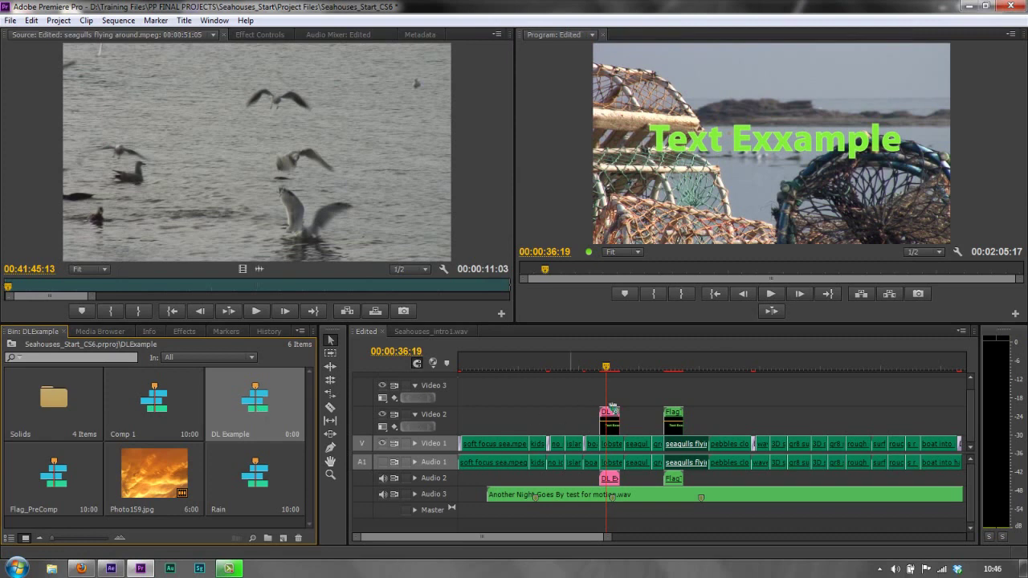
{"action": "double_click", "coordinate": [257, 412]}
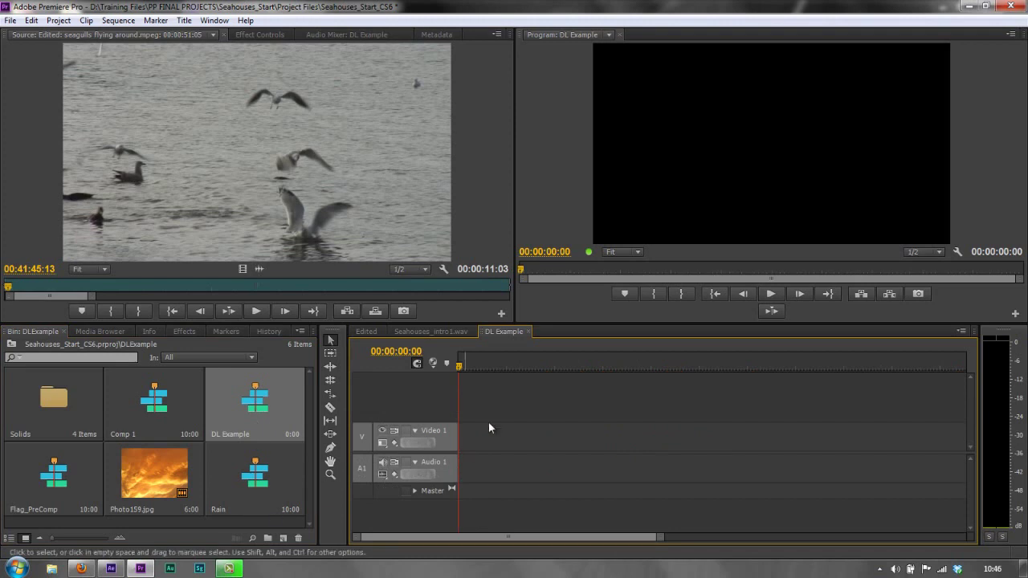
{"action": "double_click", "coordinate": [46, 408]}
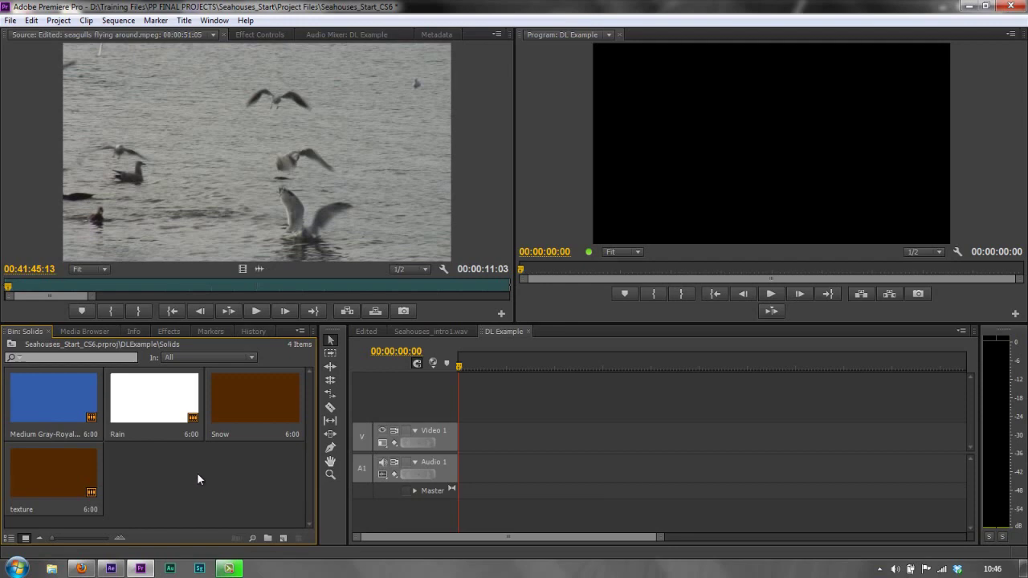
Bring the Rain composition from the After Effects project straight into Premiere Pro's open Solids bin
{"action": "left_click", "coordinate": [112, 568]}
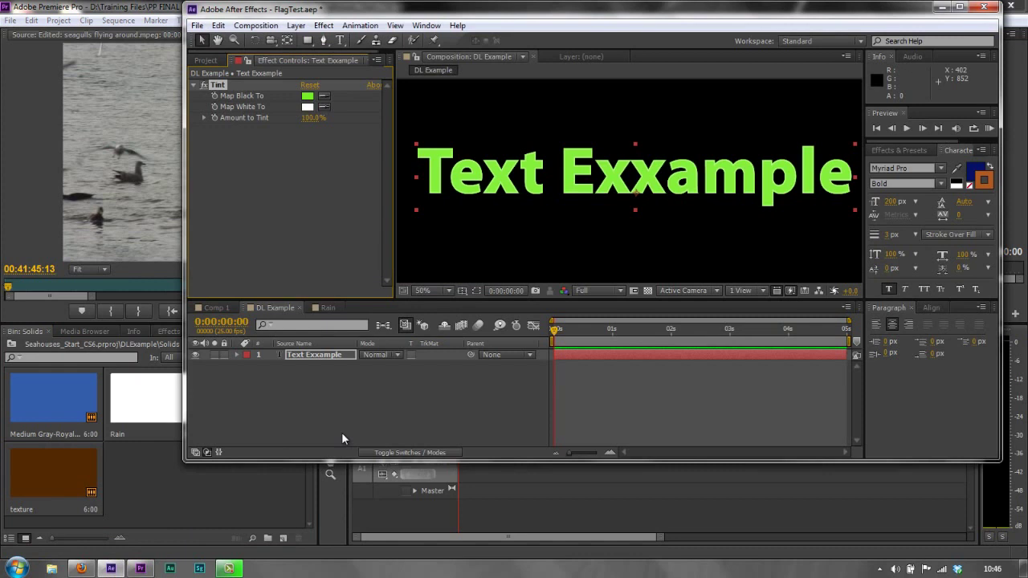
{"action": "left_click", "coordinate": [205, 60]}
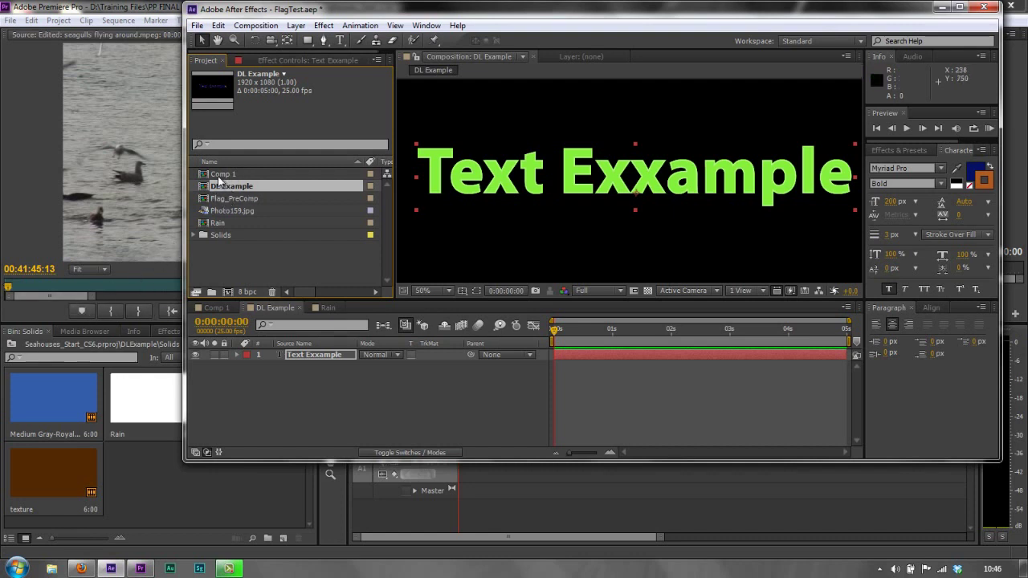
{"action": "left_click_drag", "start_coordinate": [218, 222], "coordinate": [212, 499]}
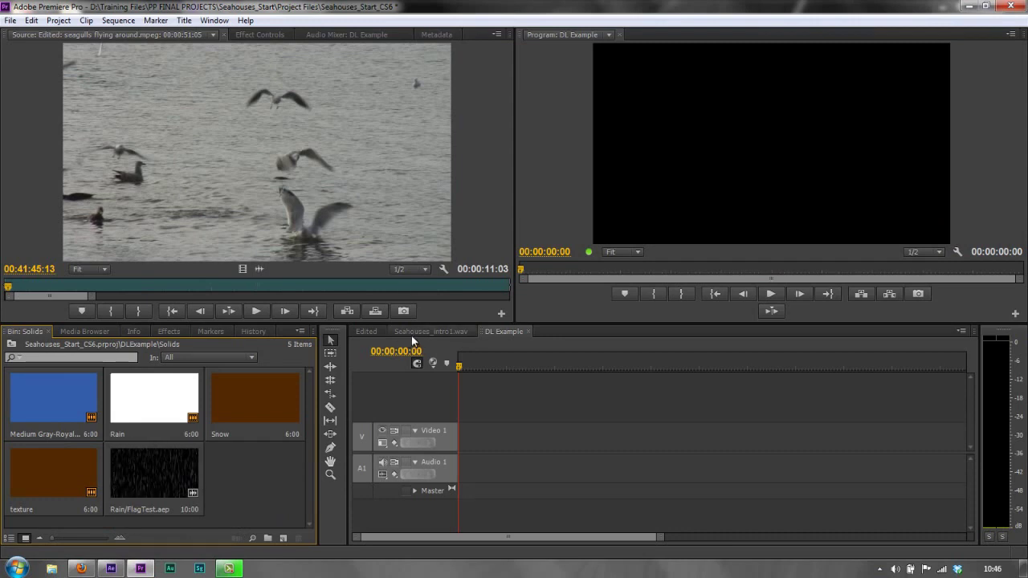
Place Rain/FlagTest.aep on Video 2 of the Edited sequence, ahead of the DL Example clip, and preview it at 00:00:24:23
{"action": "left_click", "coordinate": [365, 331]}
{"action": "left_click_drag", "start_coordinate": [154, 474], "coordinate": [540, 423]}
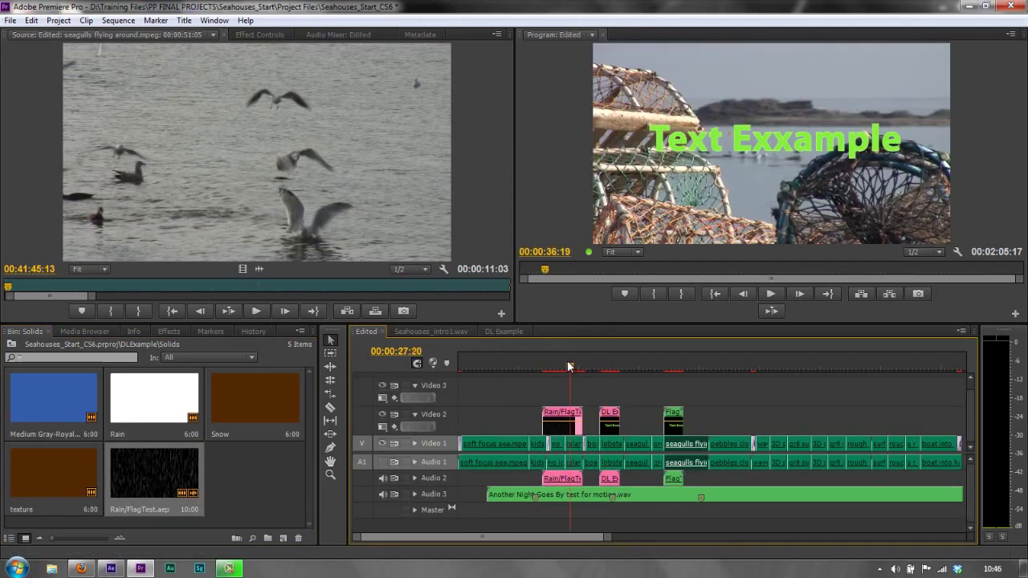
{"action": "left_click", "coordinate": [558, 365]}
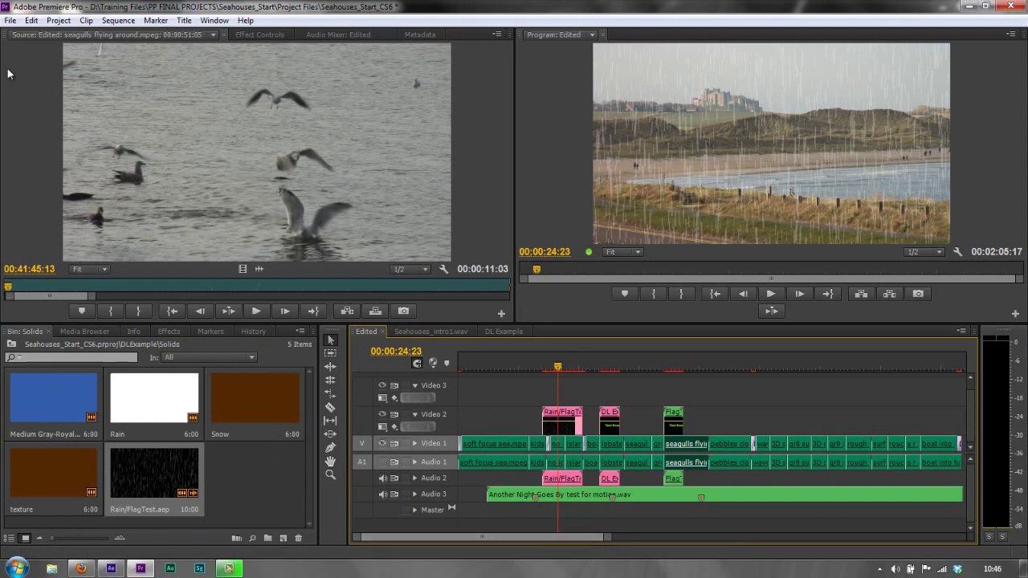
Review the available Adobe Dynamic Link options and switch to After Effects
{"action": "left_click", "coordinate": [10, 20]}
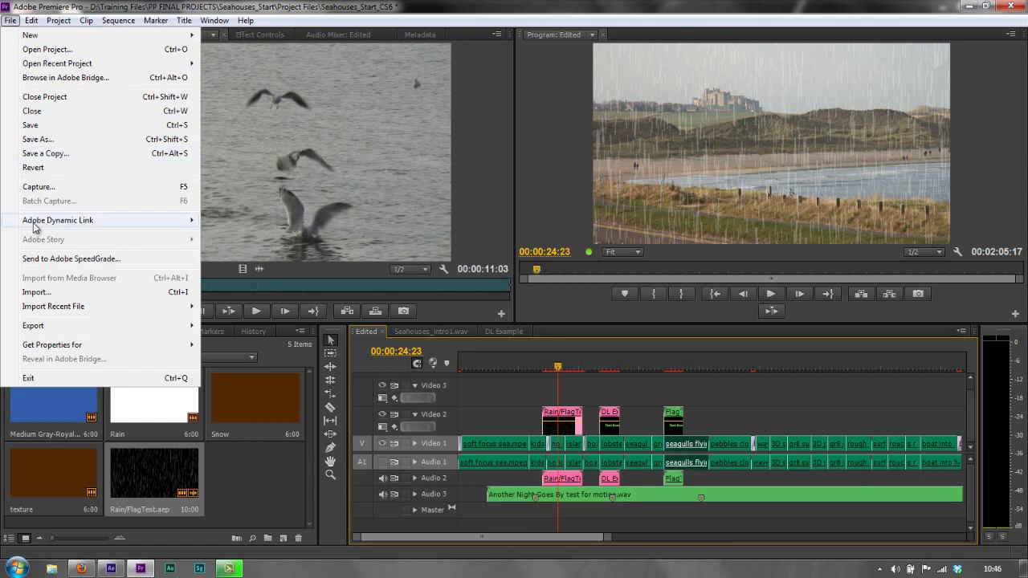
{"action": "mouse_move", "coordinate": [35, 221]}
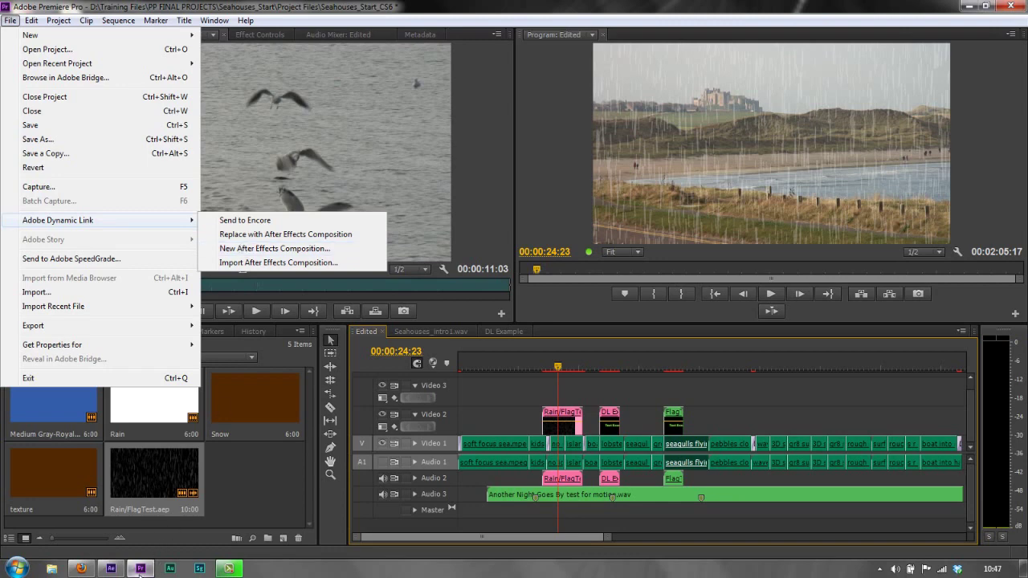
{"action": "left_click", "coordinate": [111, 569]}
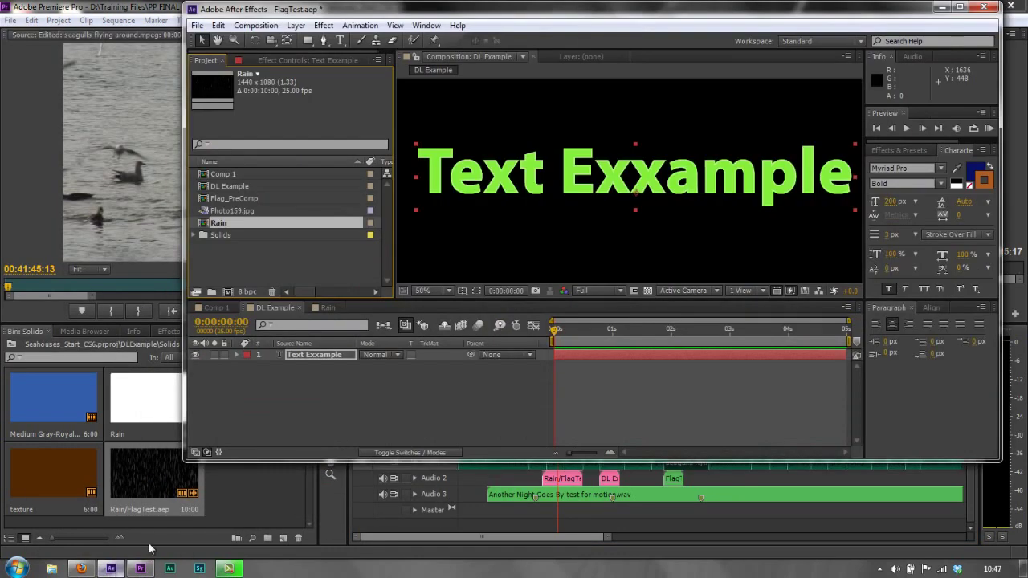